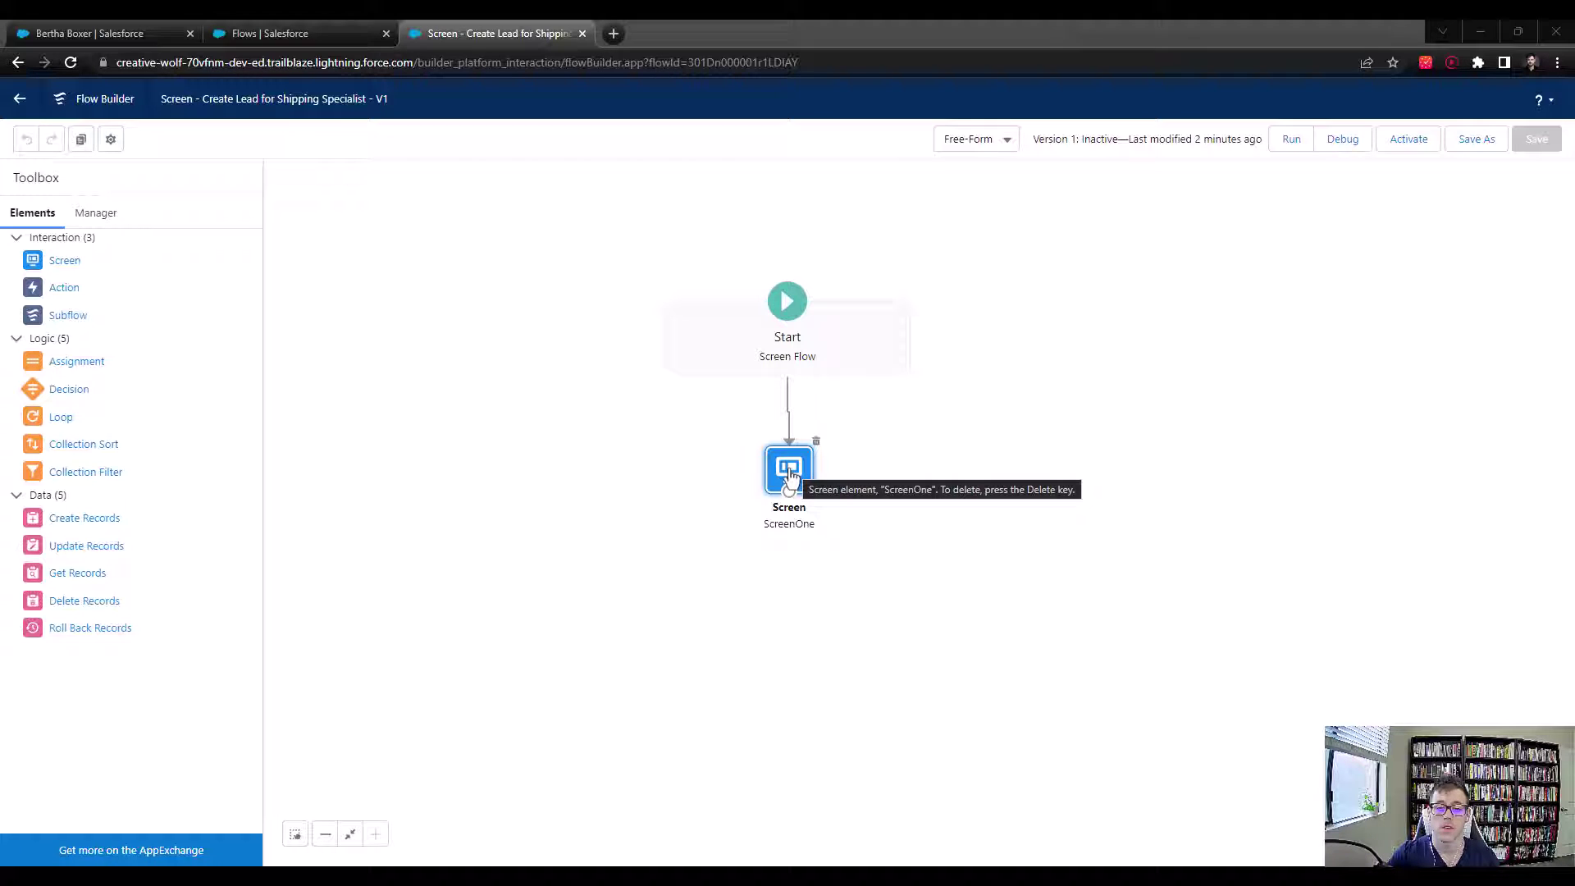
Open ScreenOne in Edit Screen and look through the available Components list.
{"action": "double_click", "coordinate": [791, 474]}
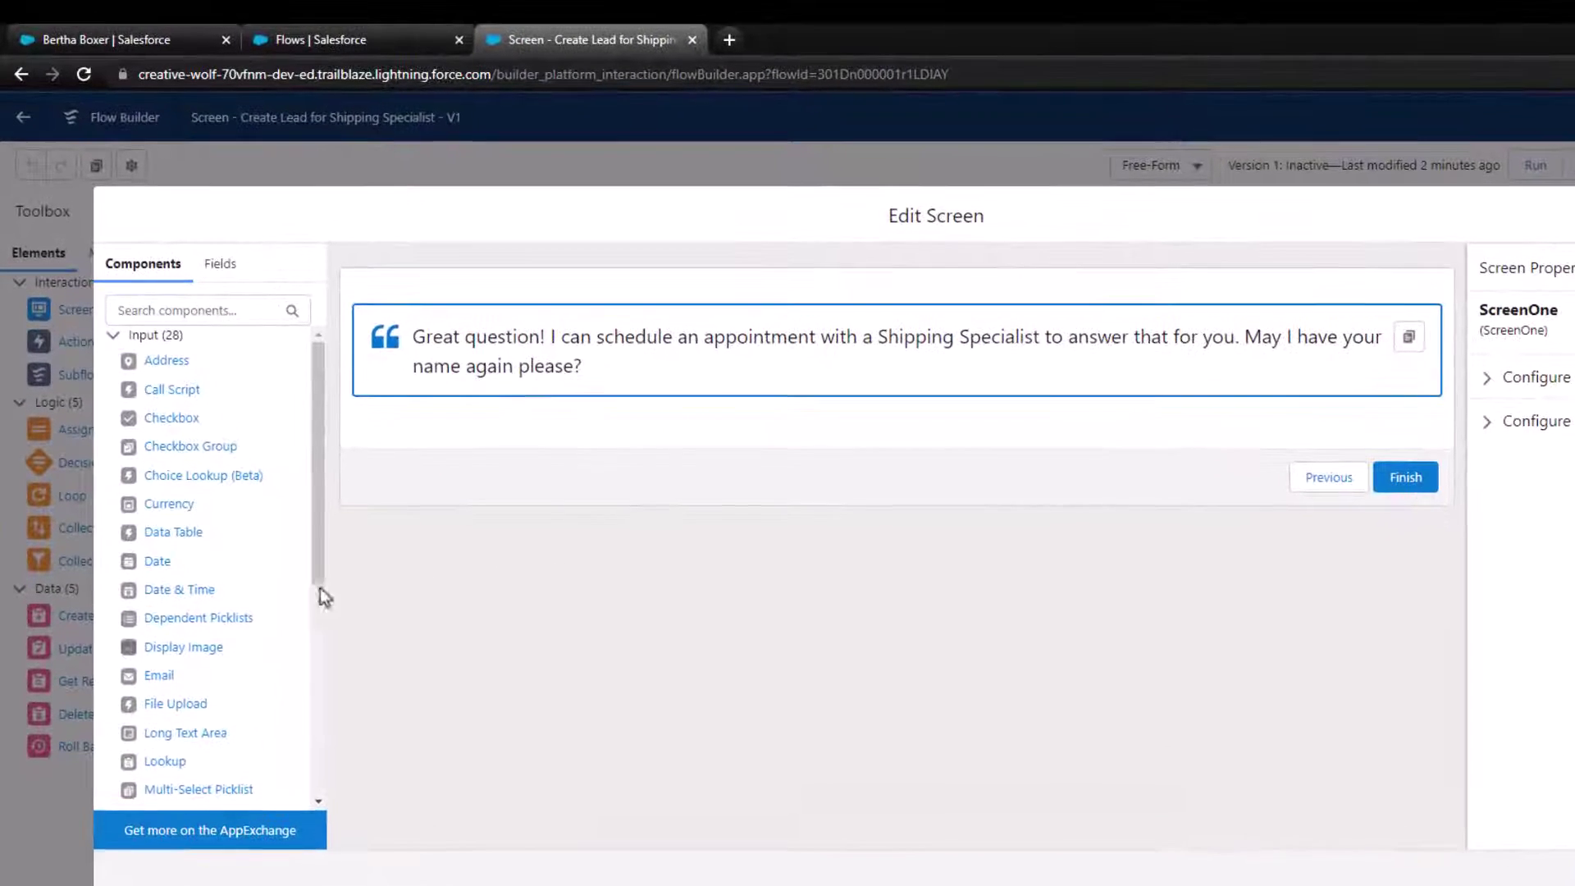
{"action": "scroll", "coordinate": [195, 487], "scroll_direction": "down", "scroll_amount": 1}
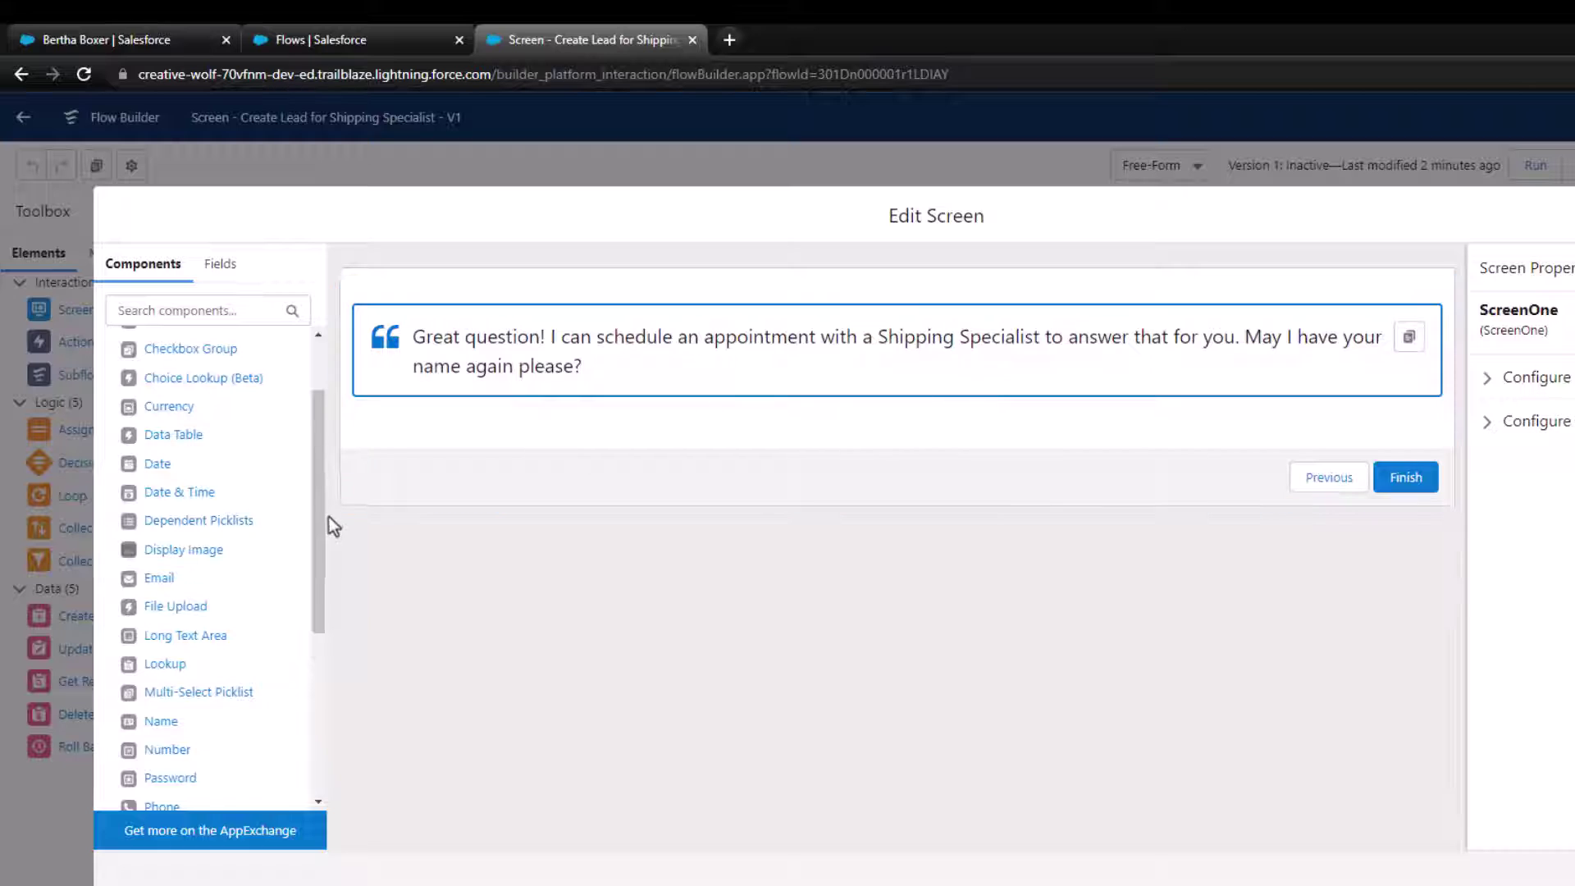
{"action": "scroll", "coordinate": [201, 640], "scroll_direction": "down", "scroll_amount": 2}
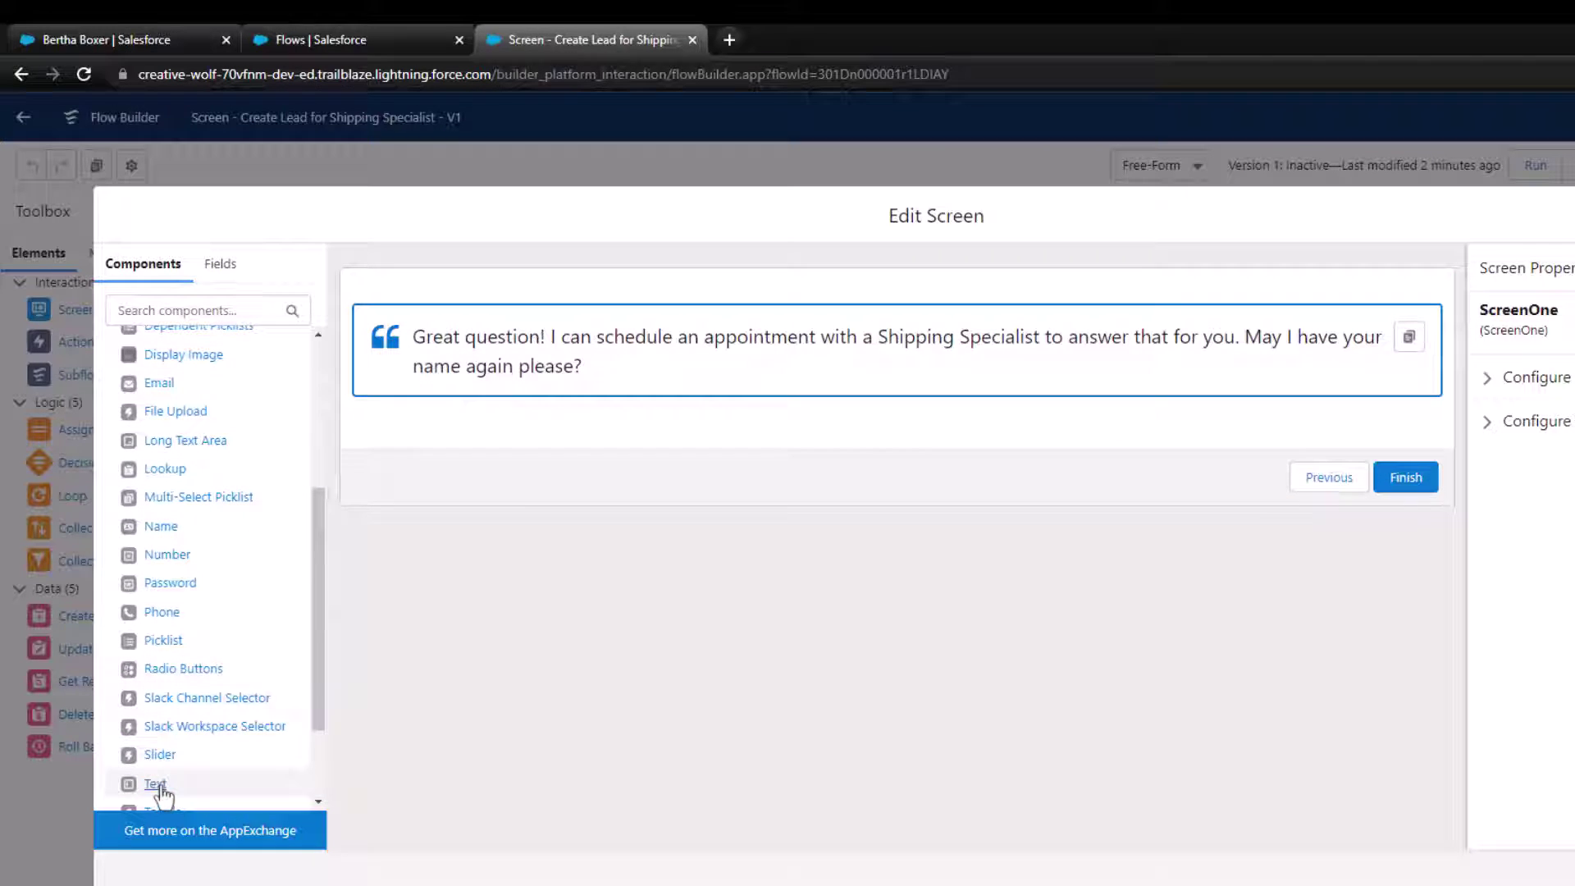
{"action": "scroll", "coordinate": [228, 581], "scroll_direction": "up", "scroll_amount": 3}
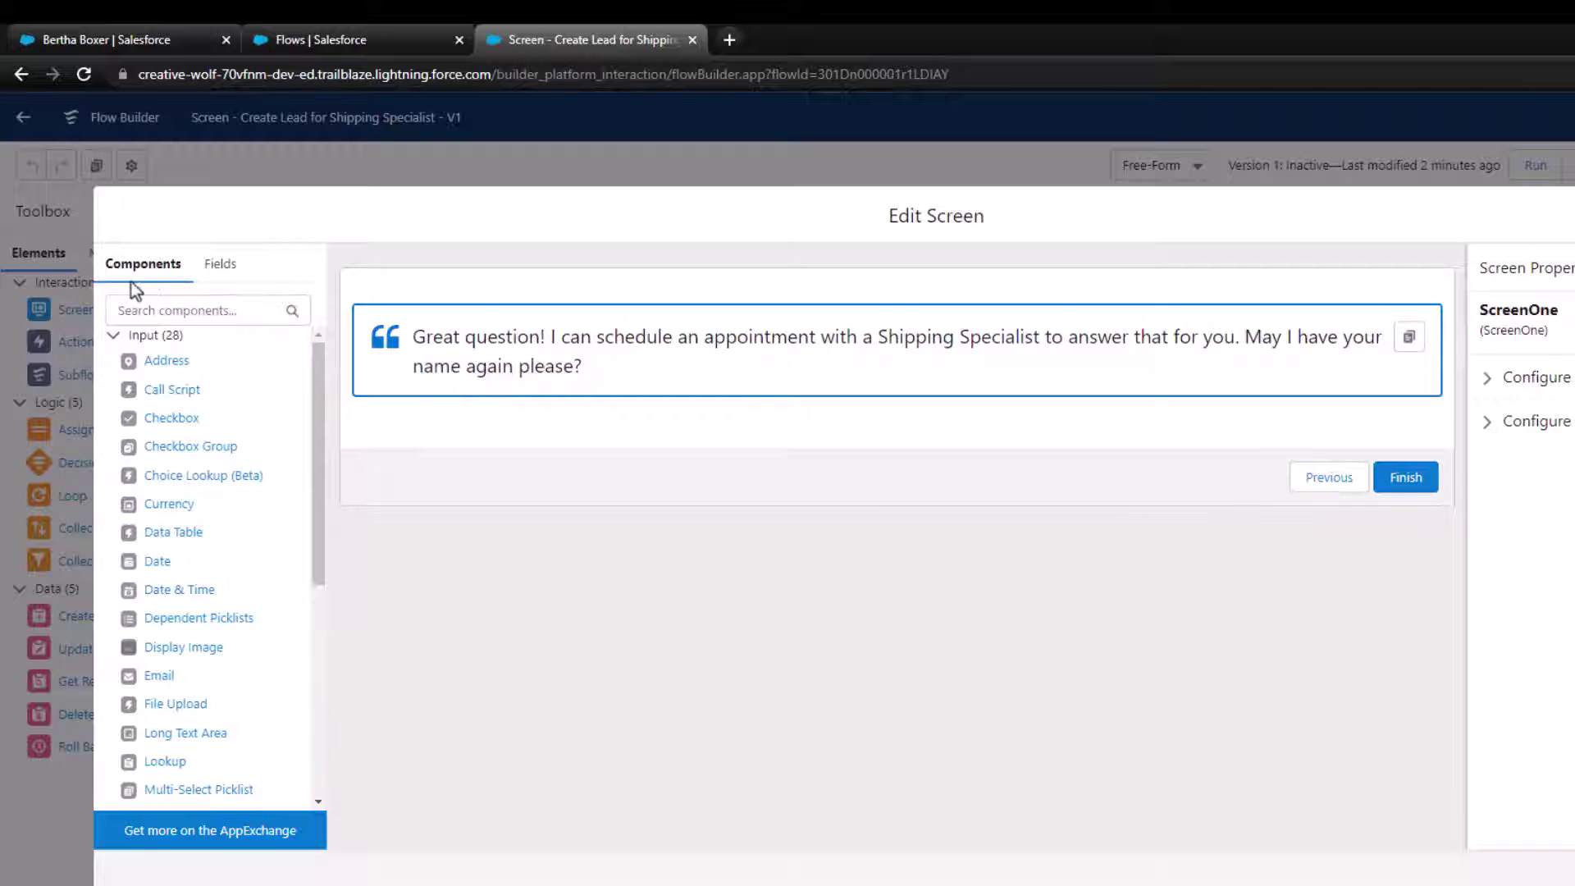
Switch to the Fields tab, check its More Info help, and open the Record Variable picker.
{"action": "left_click", "coordinate": [217, 265]}
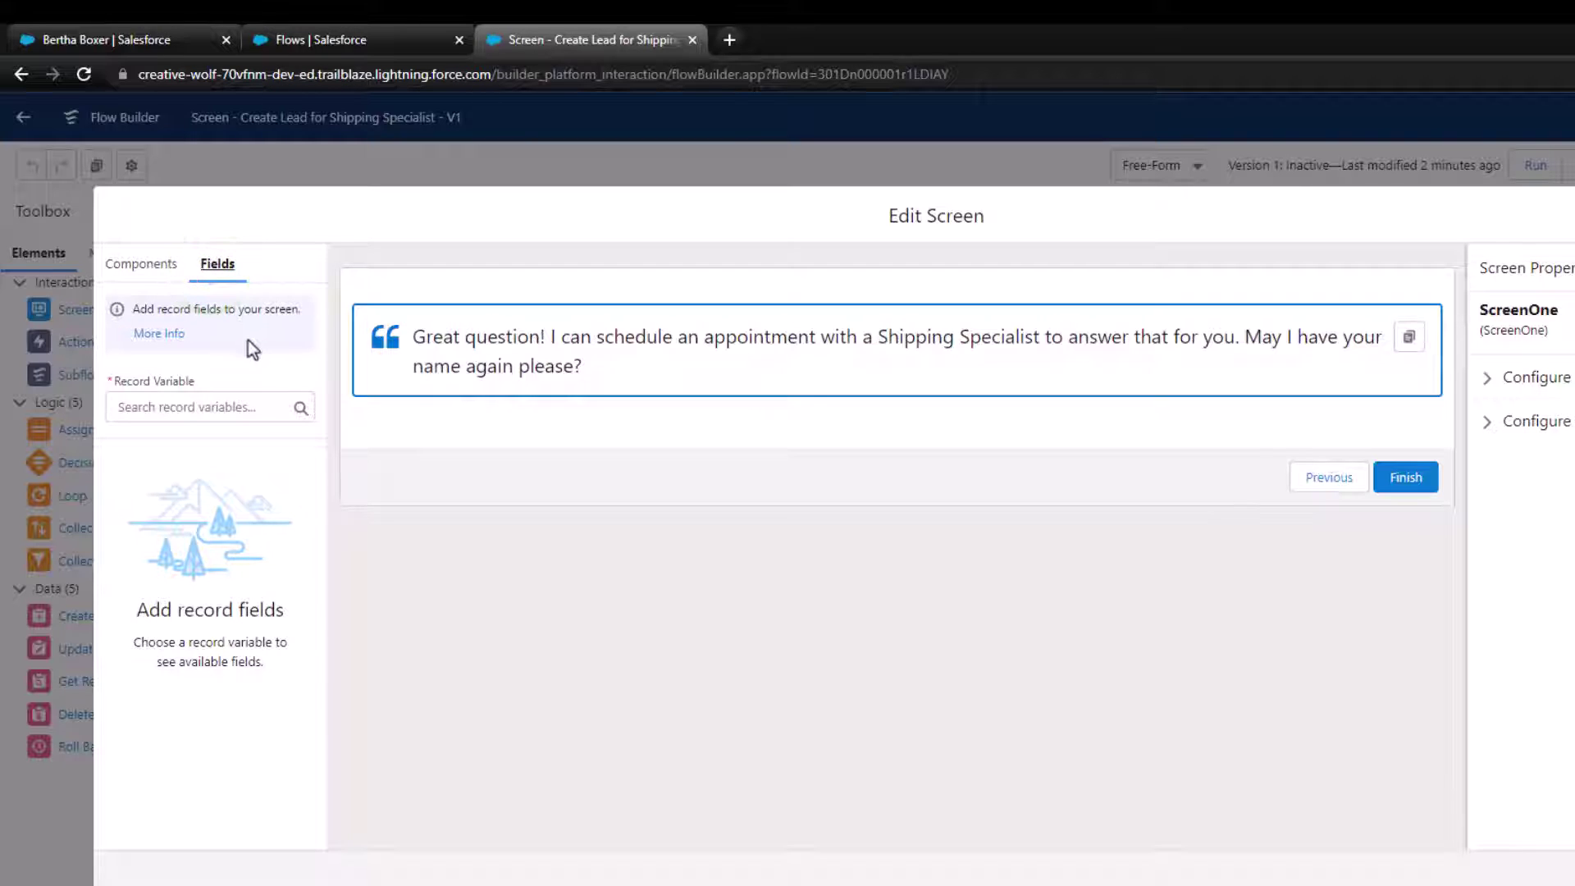
{"action": "left_click", "coordinate": [148, 335]}
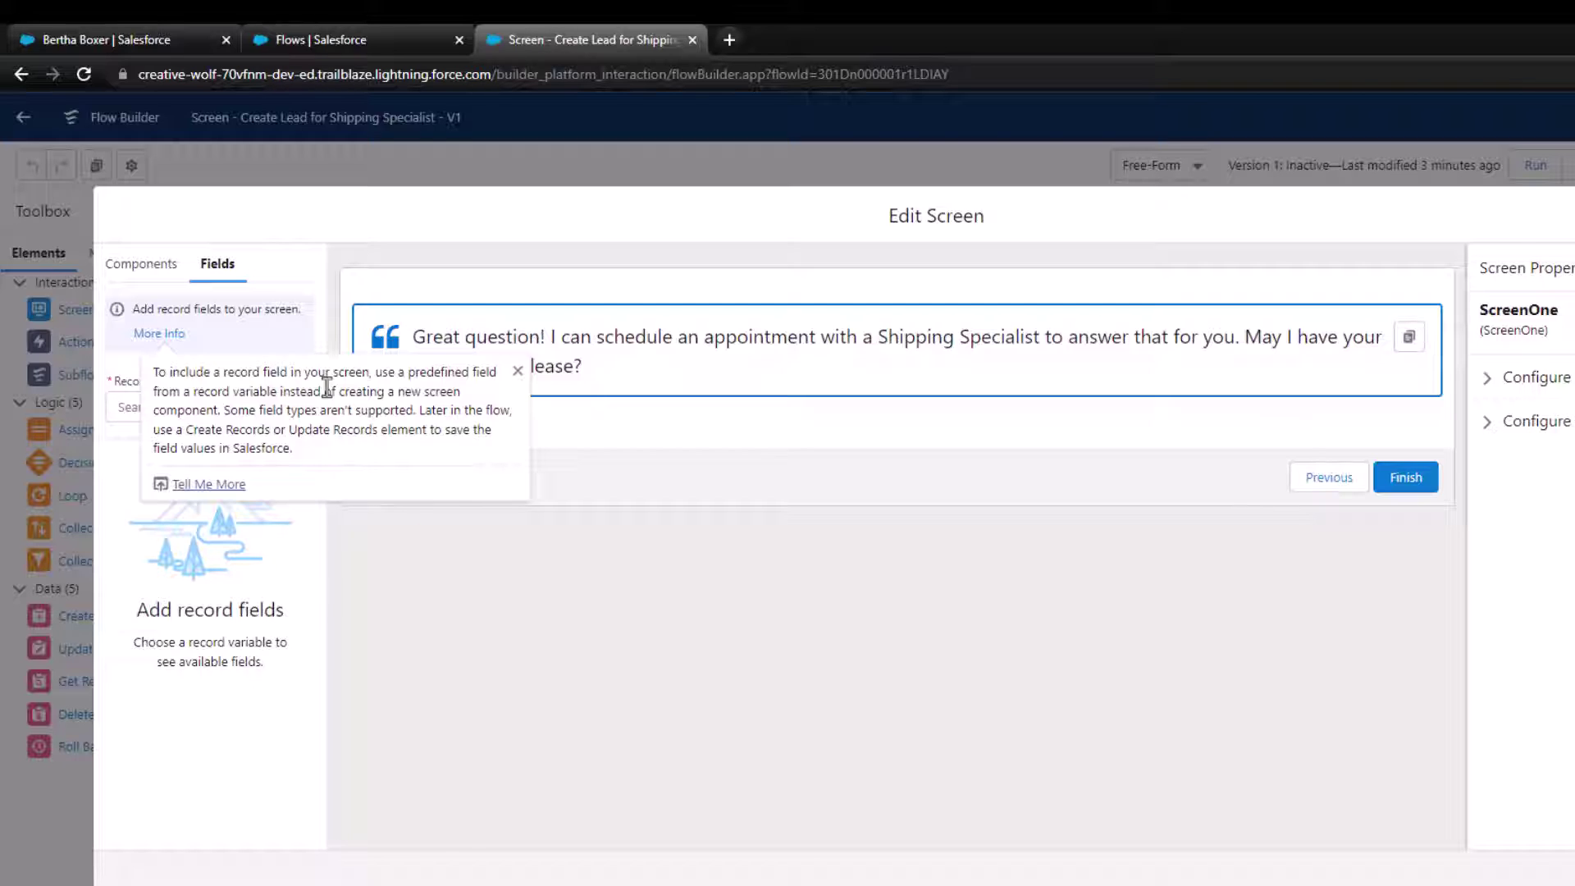
{"action": "left_click", "coordinate": [508, 367]}
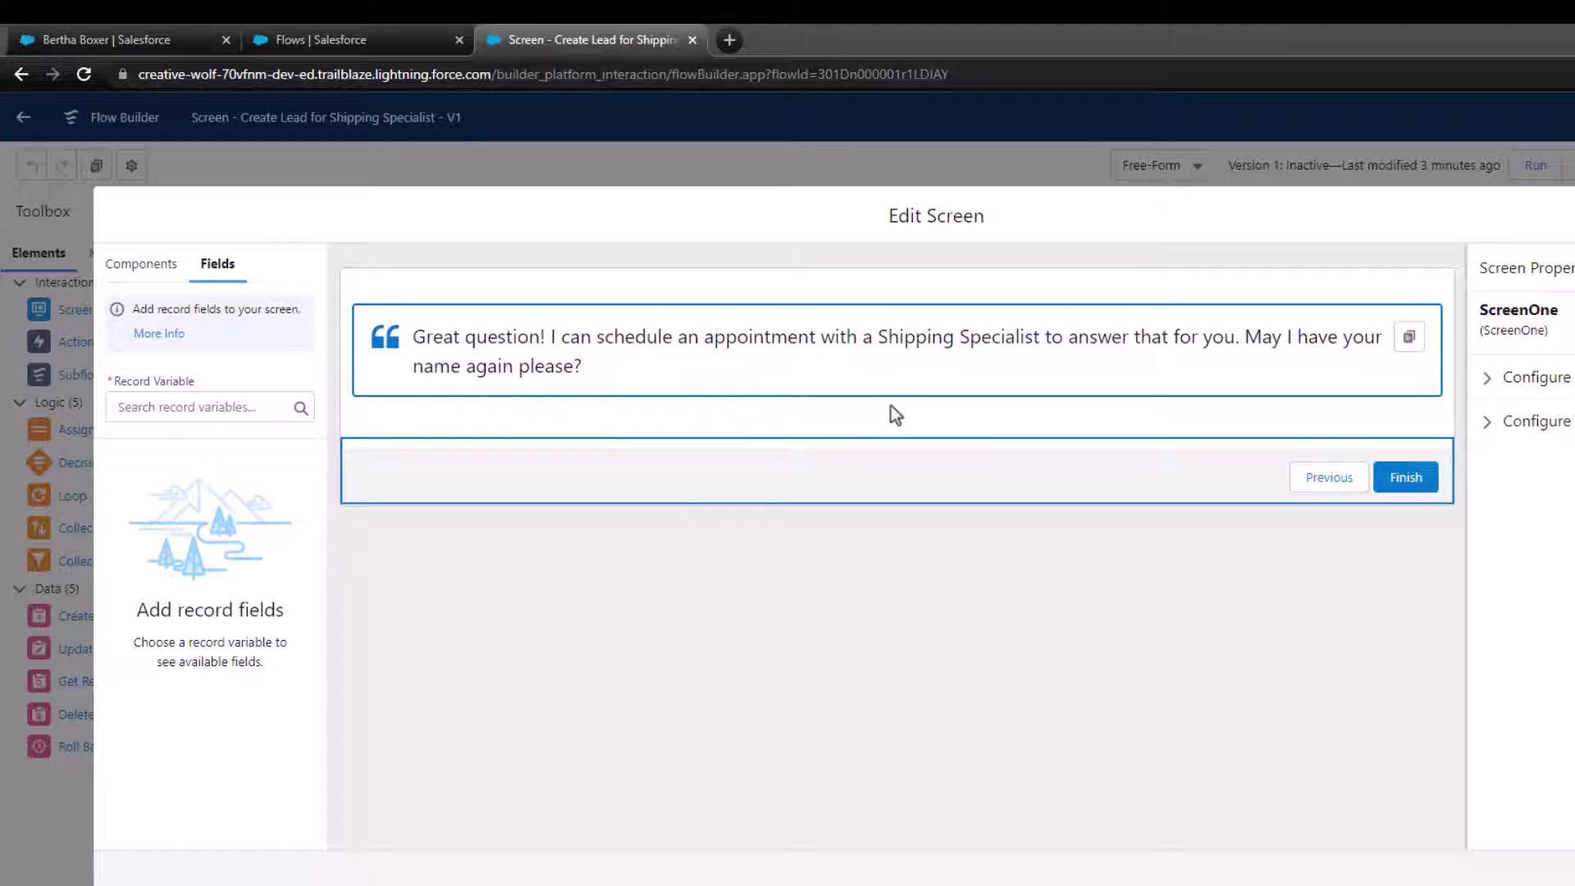
{"action": "left_click", "coordinate": [218, 406]}
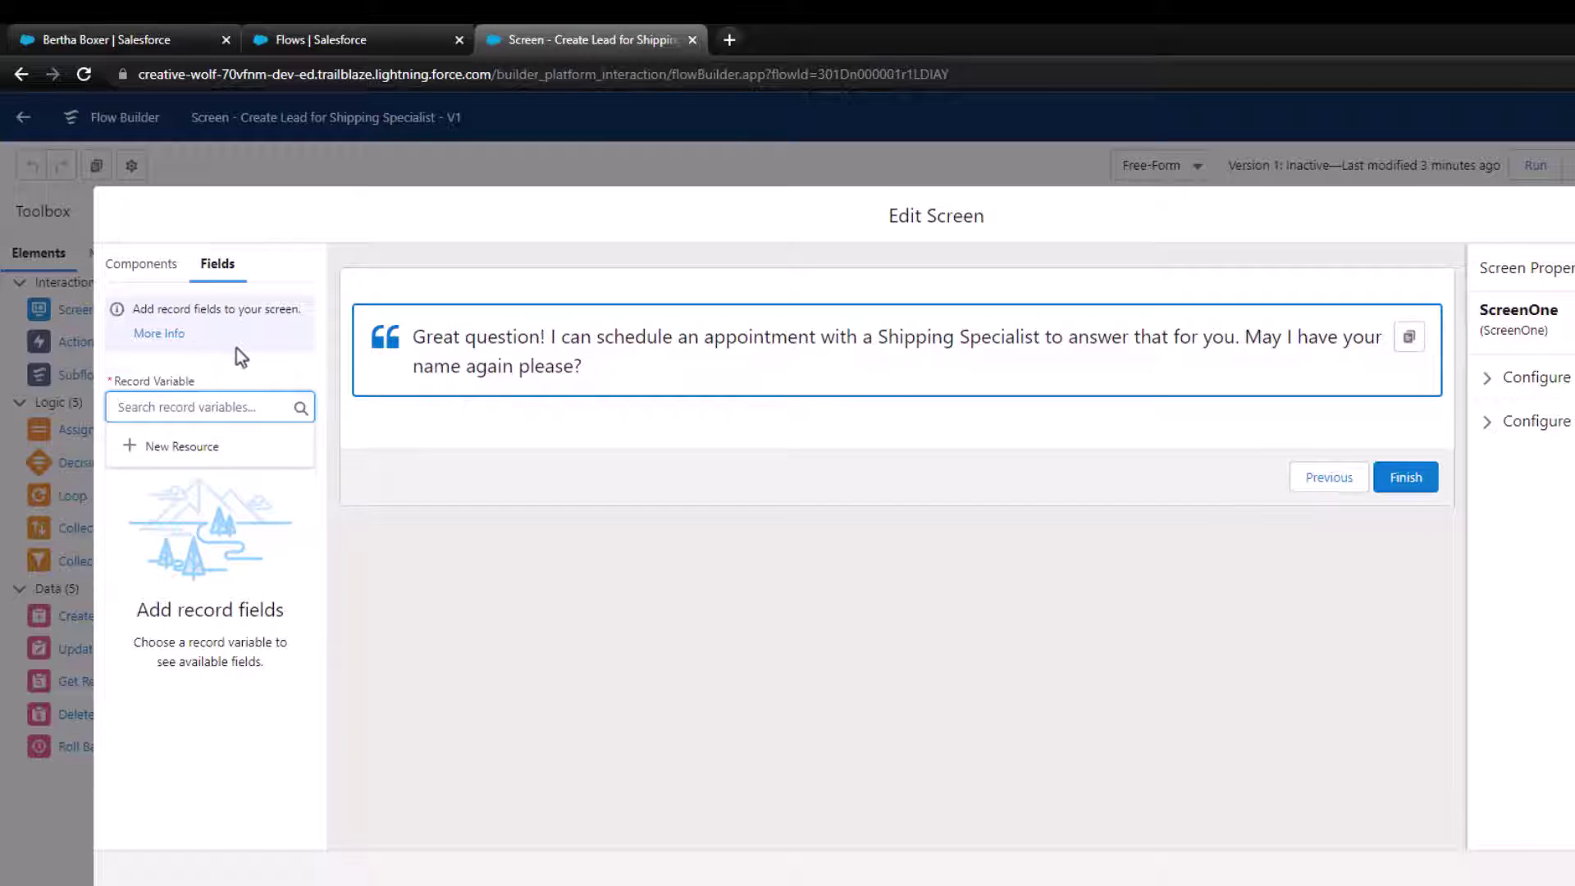
Create a new resource LeadRecordVariable described as 'Represents our new lead record'.
{"action": "left_click", "coordinate": [168, 451]}
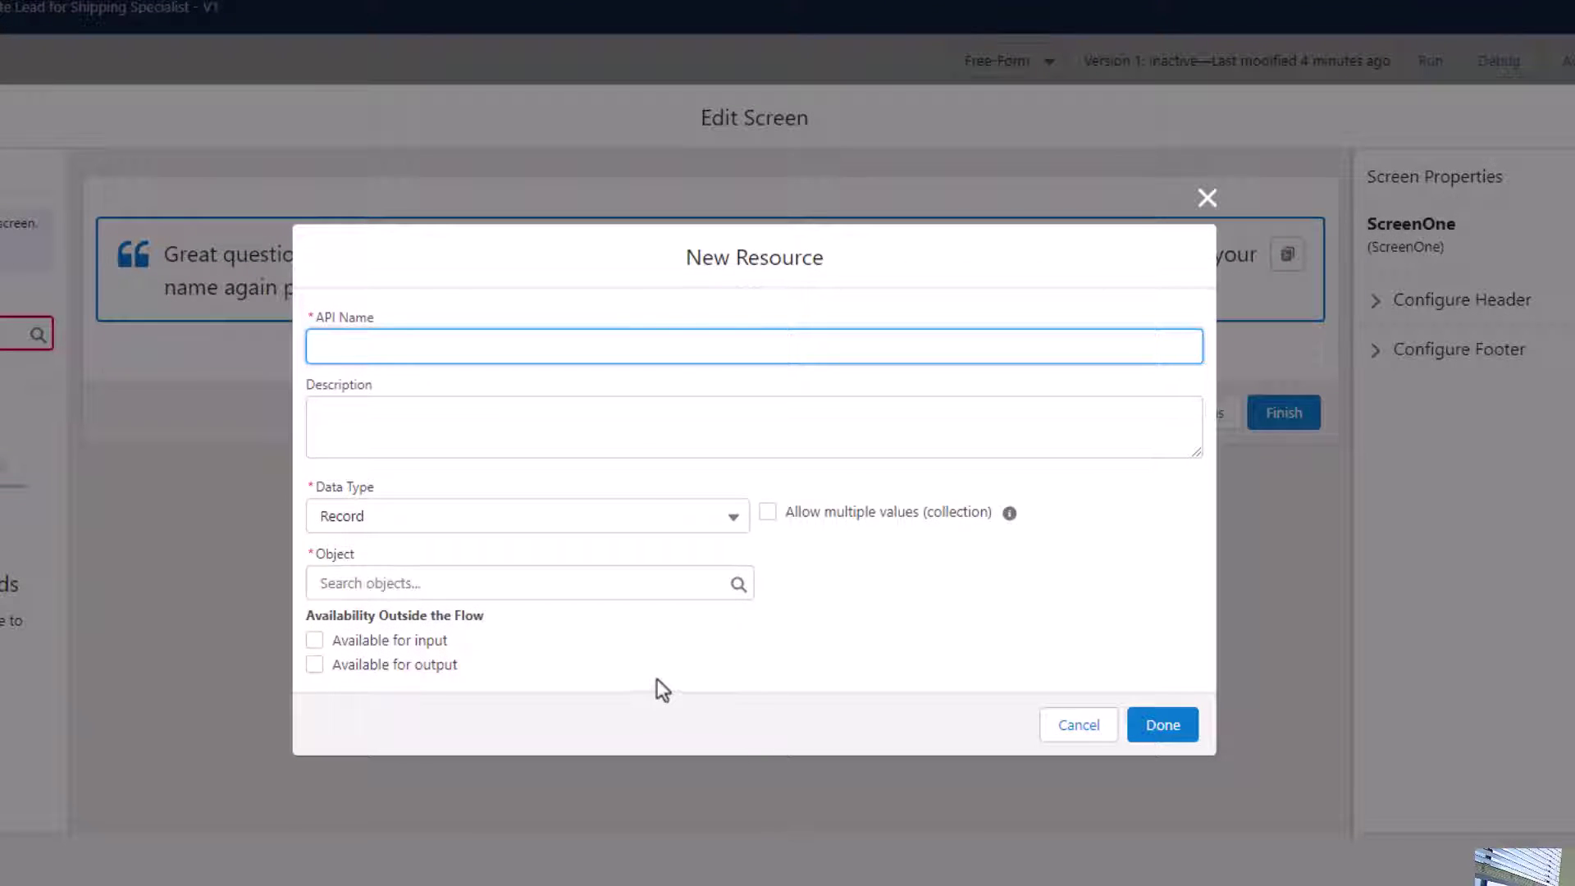
{"action": "type", "text": "LeadRecordVariable"}
{"action": "key", "text": "Tab"}
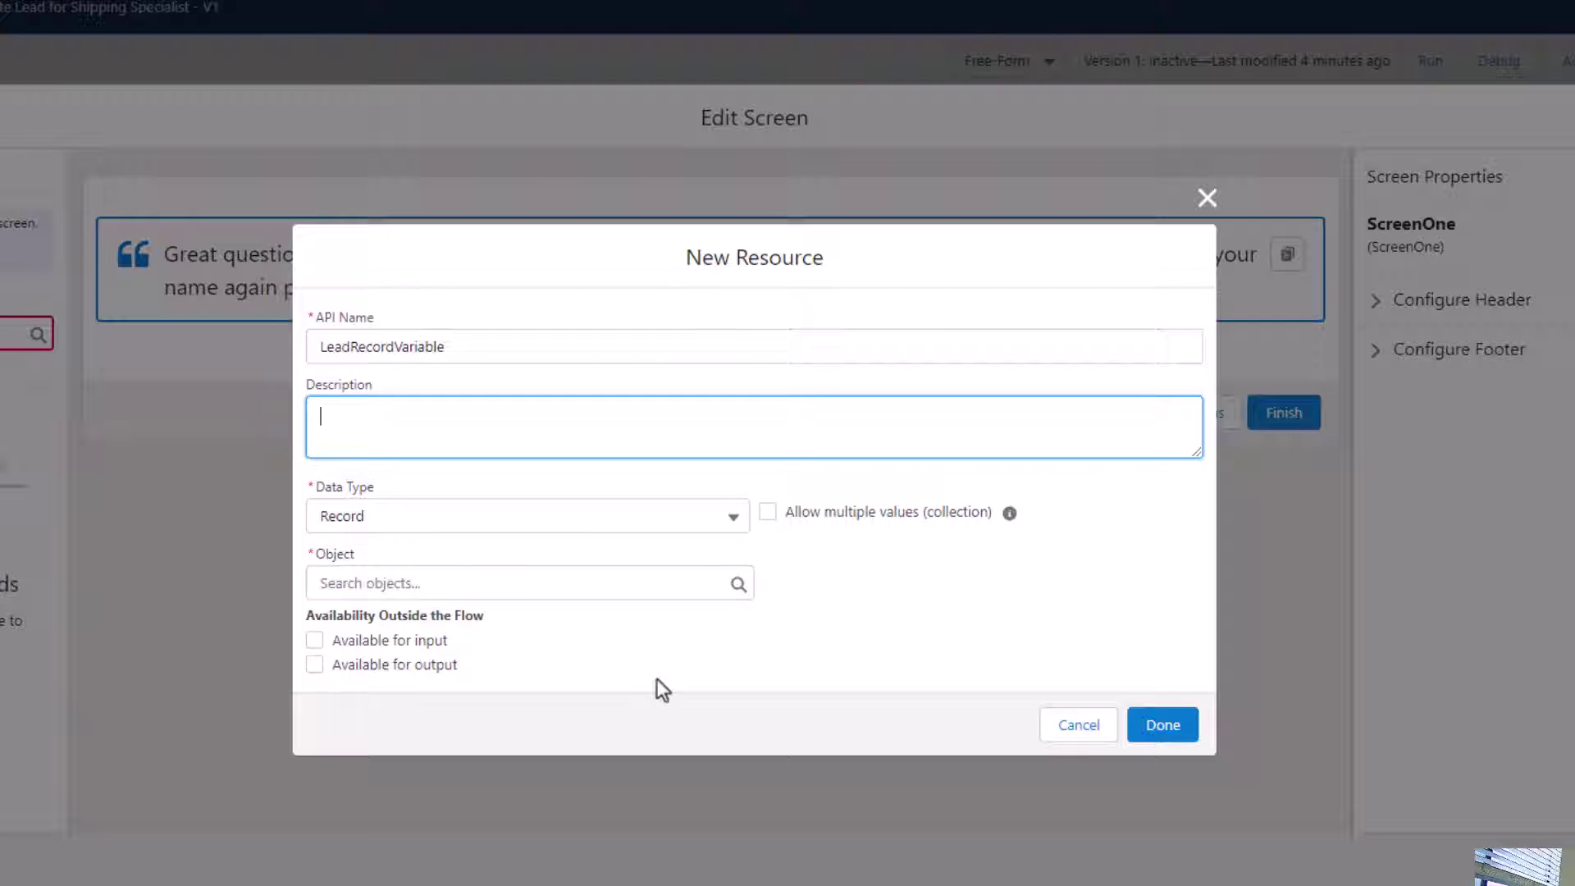
{"action": "type", "text": "Represents our new lead re"}
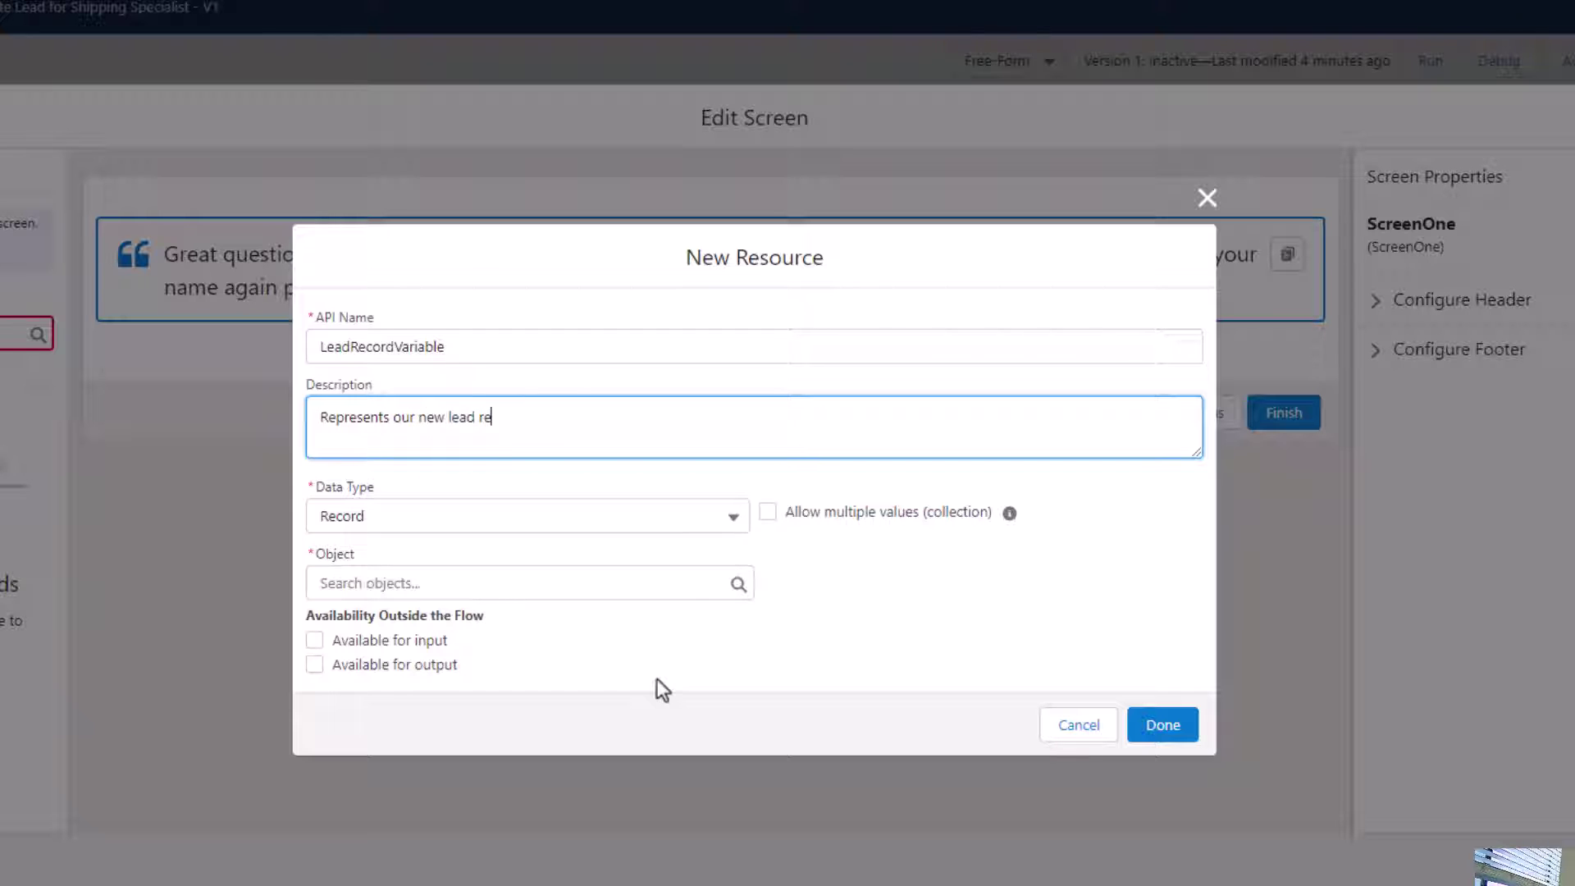
{"action": "type", "text": "cord"}
{"action": "left_click", "coordinate": [859, 660]}
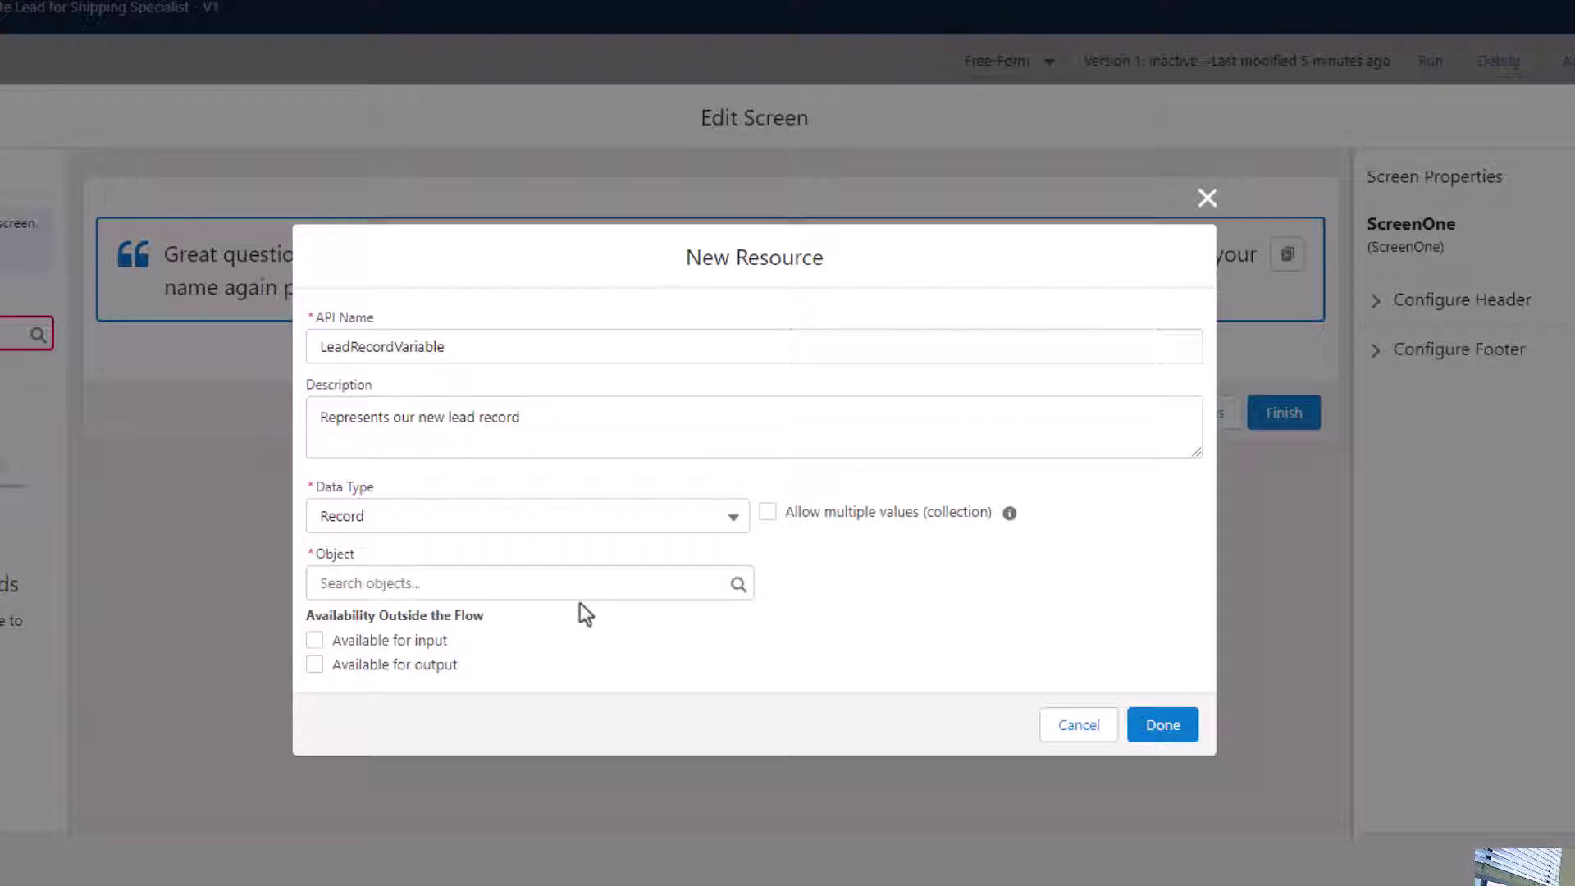
Set LeadRecordVariable's object to Lead, keep the Record data type, and create it.
{"action": "left_click", "coordinate": [550, 592]}
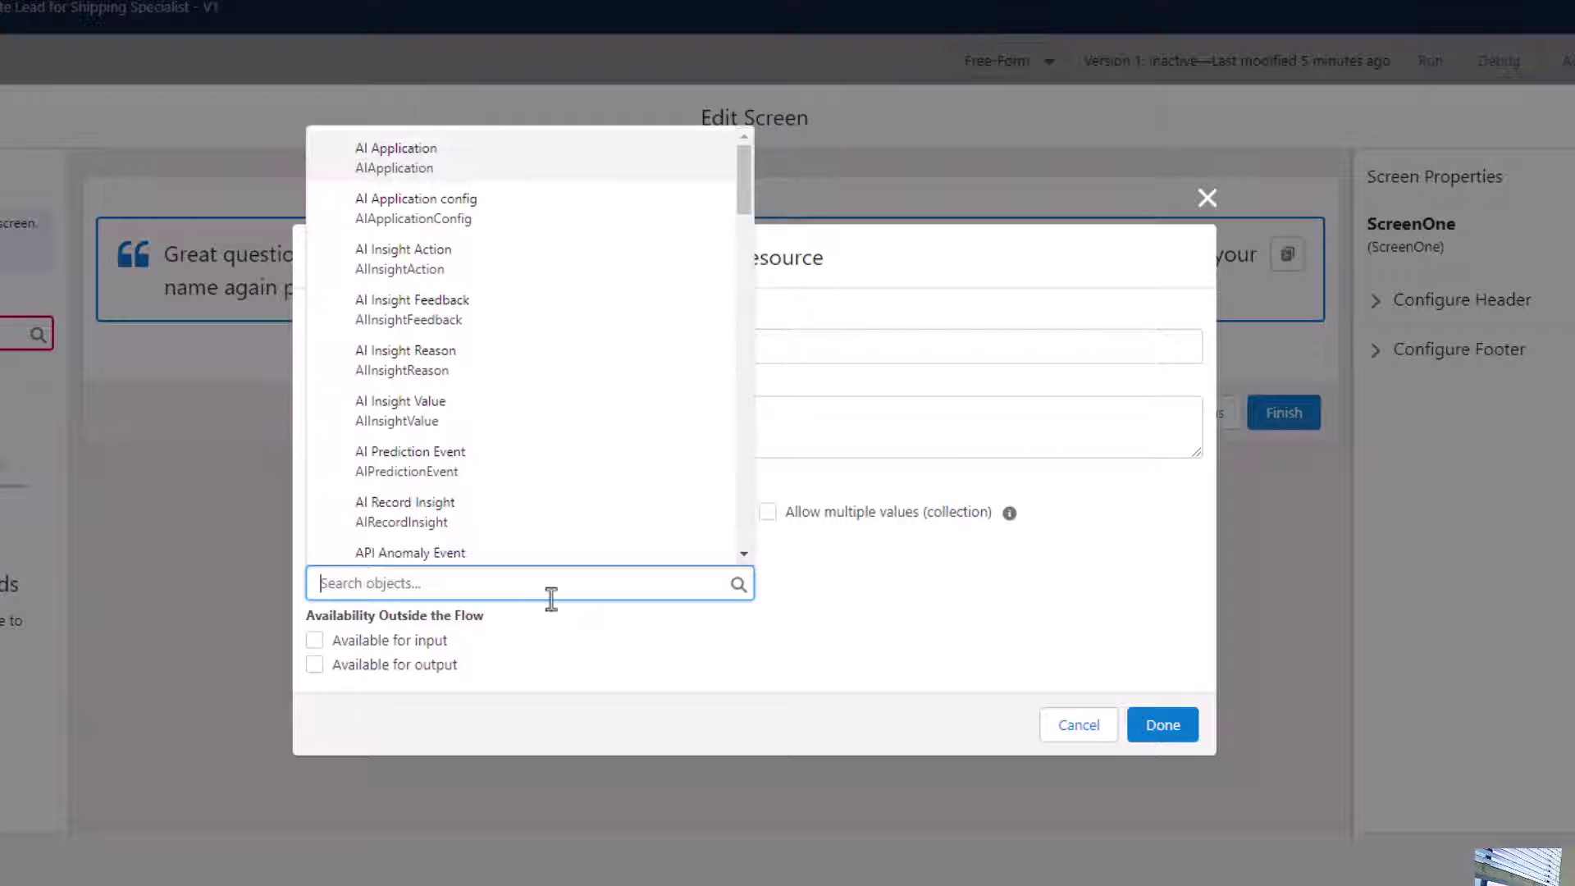
{"action": "type", "text": "lead"}
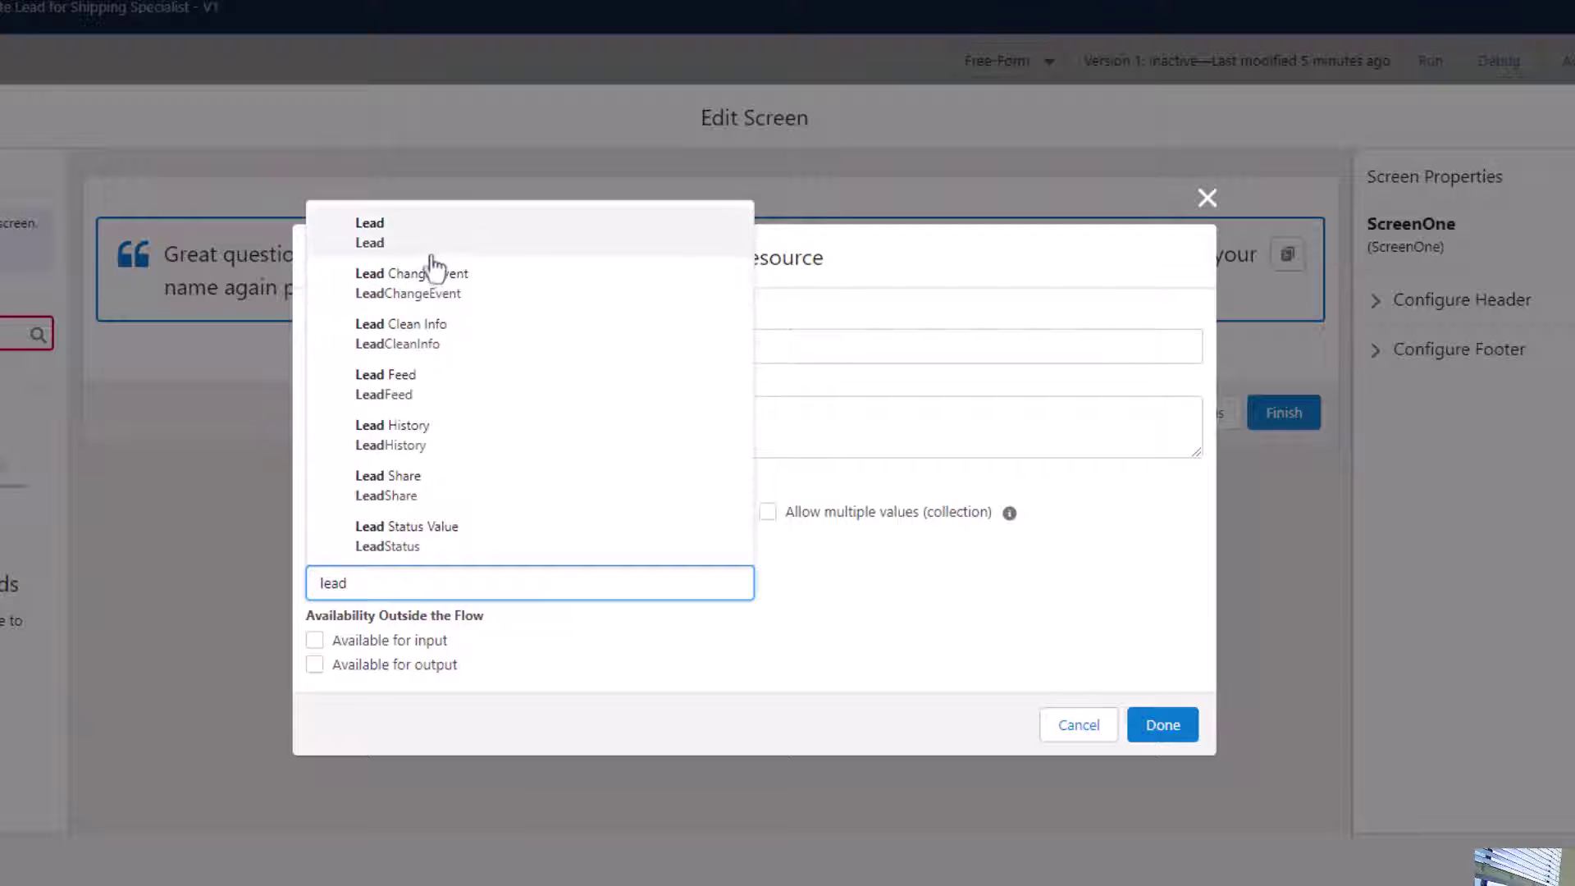
{"action": "left_click", "coordinate": [420, 238]}
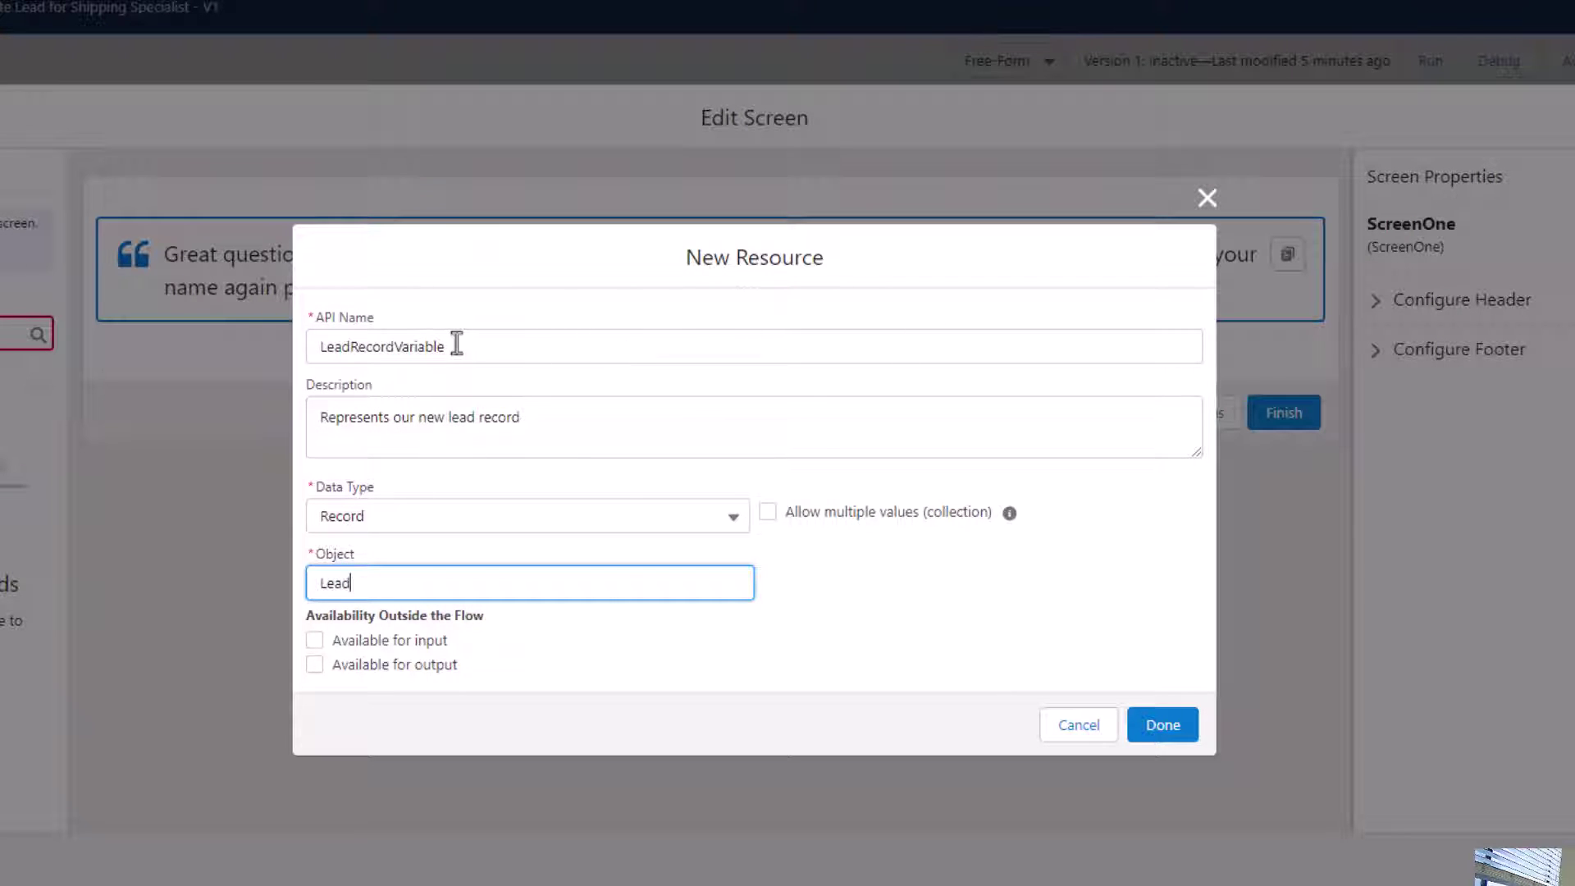
{"action": "left_click", "coordinate": [883, 661]}
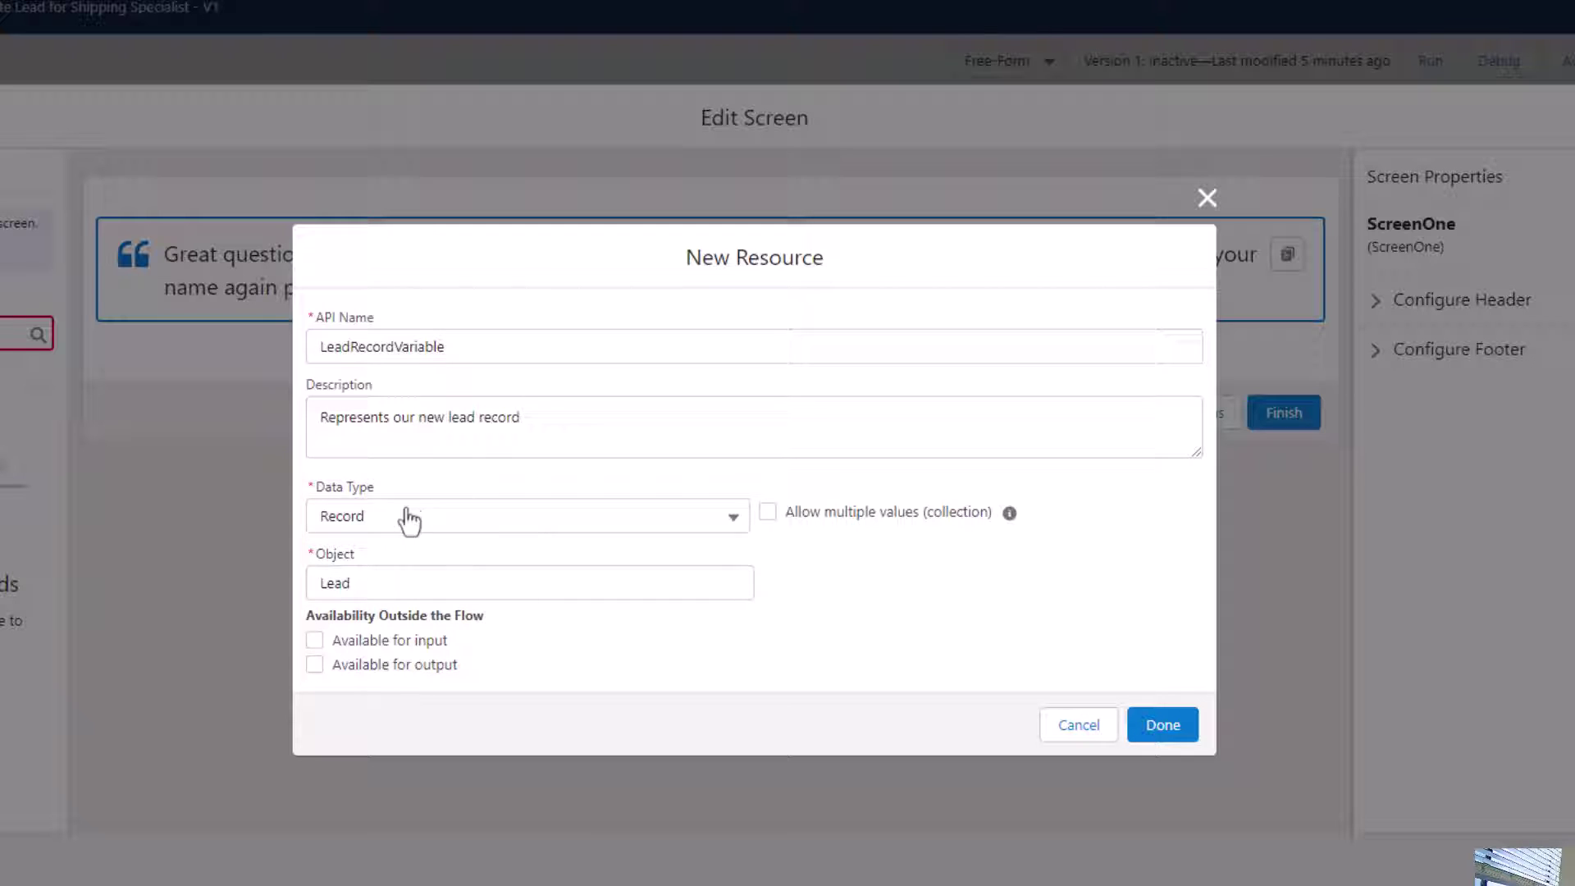
{"action": "left_click", "coordinate": [449, 532]}
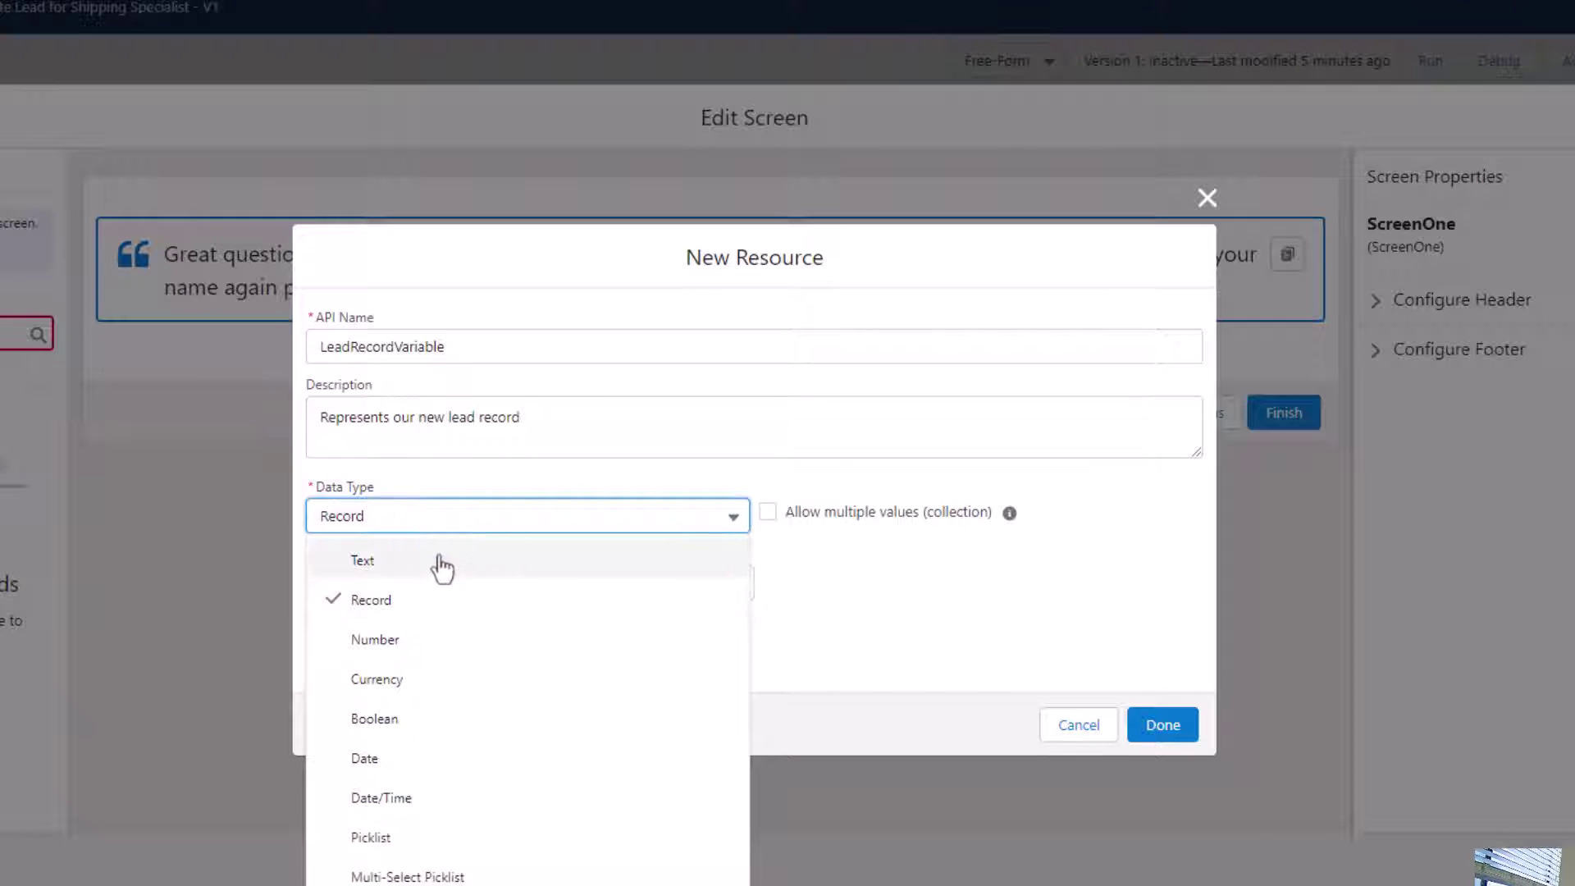
{"action": "left_click", "coordinate": [378, 603]}
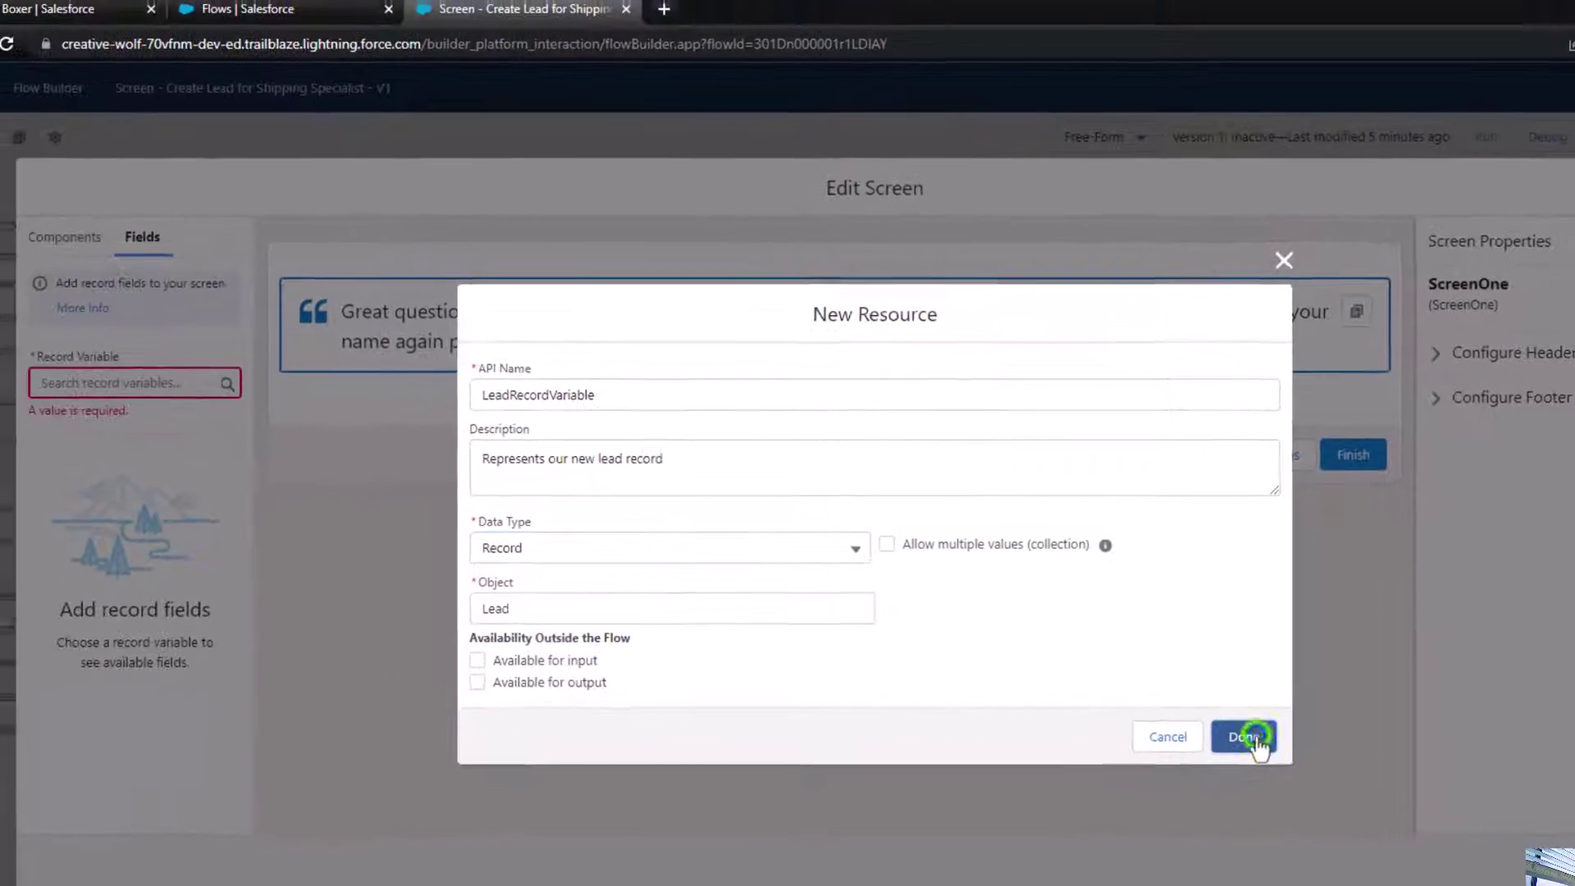
{"action": "left_click", "coordinate": [1181, 728]}
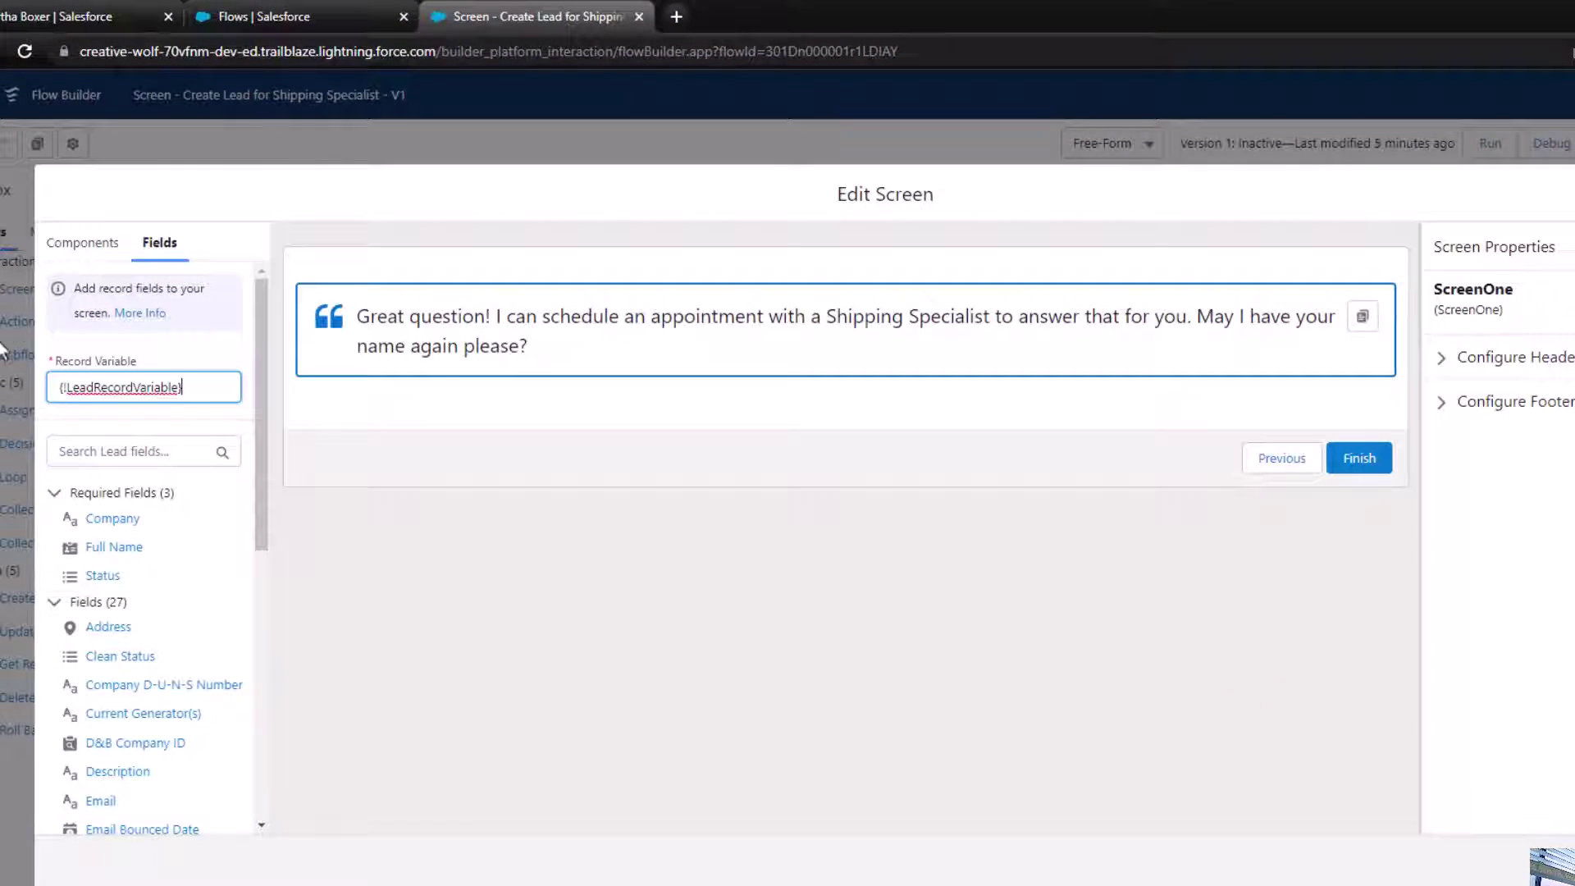
Confirm LeadRecordVariable as the record variable and review its Lead fields, including Company, Full Name and Status.
{"action": "left_click", "coordinate": [185, 354]}
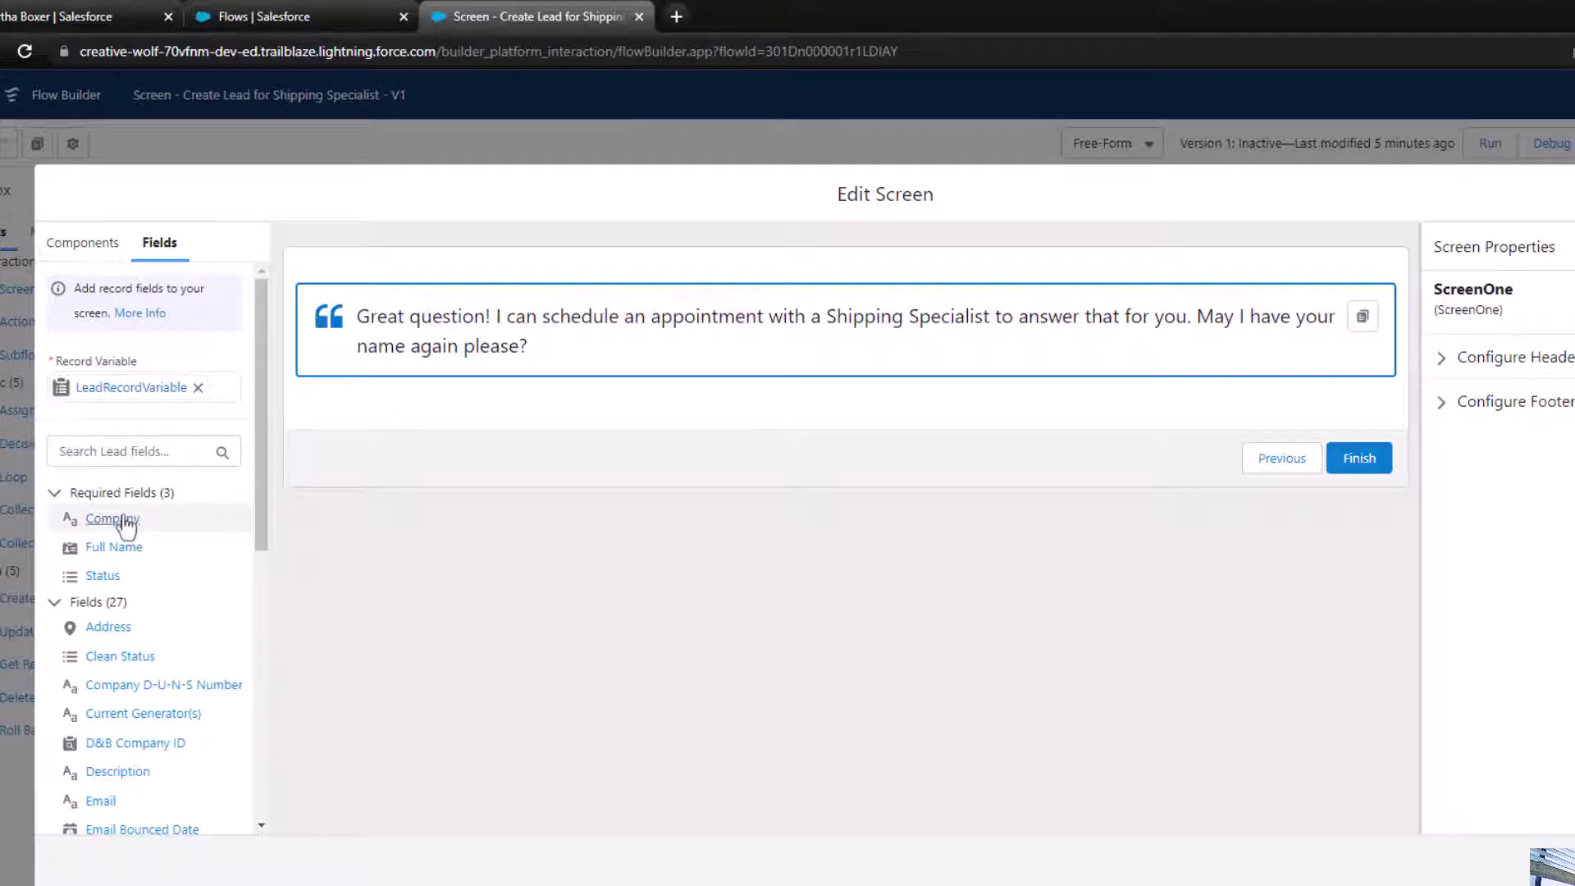
{"action": "scroll", "coordinate": [160, 550], "scroll_direction": "down", "scroll_amount": 5}
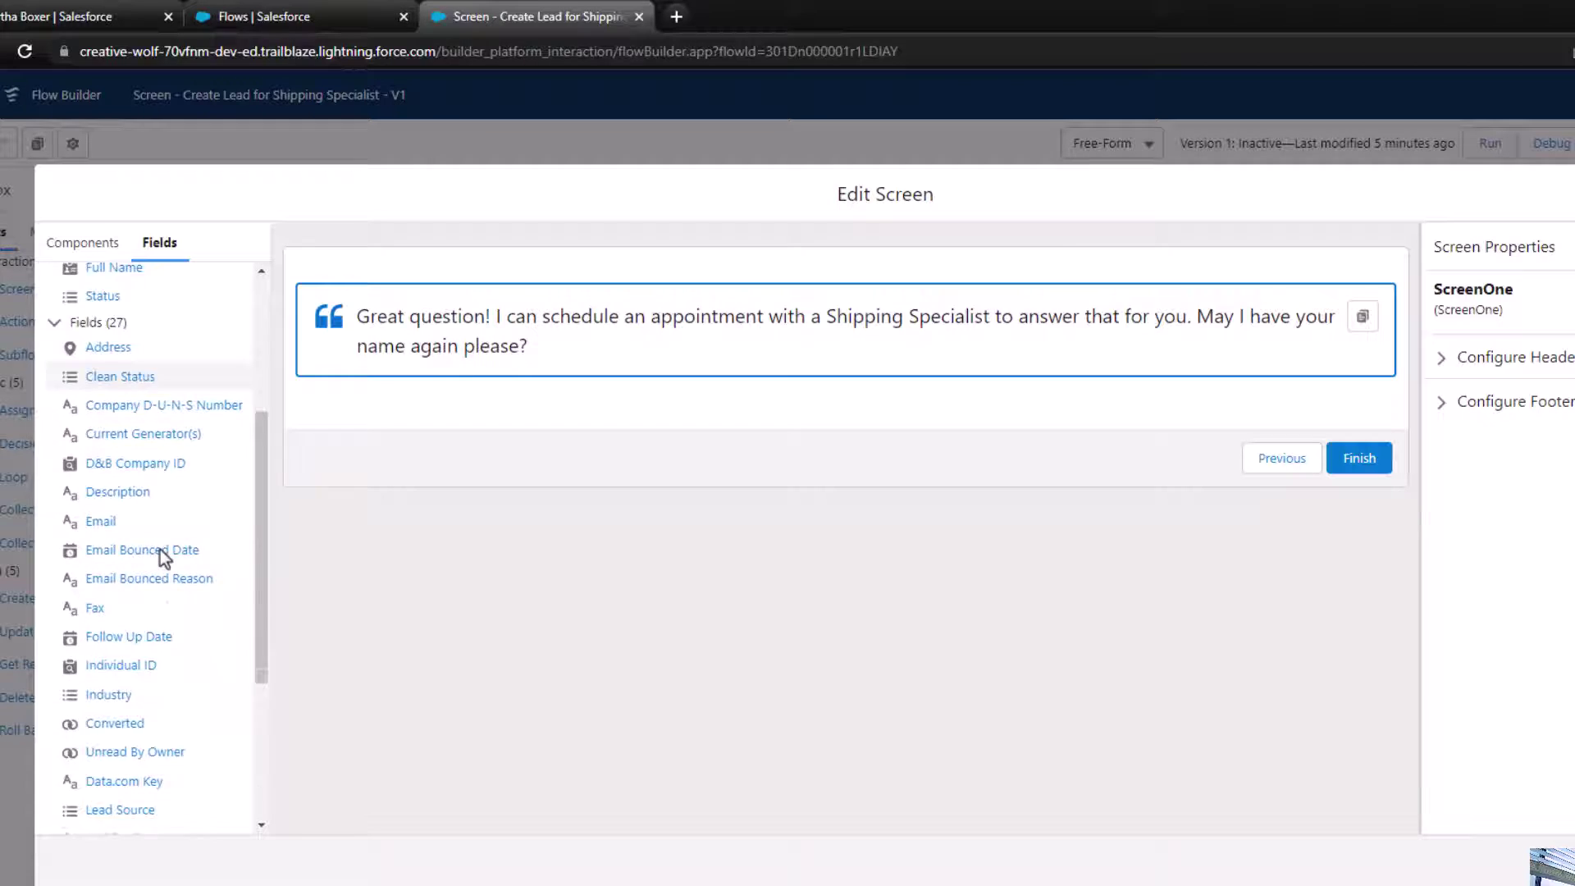
{"action": "scroll", "coordinate": [160, 550], "scroll_direction": "down", "scroll_amount": 3}
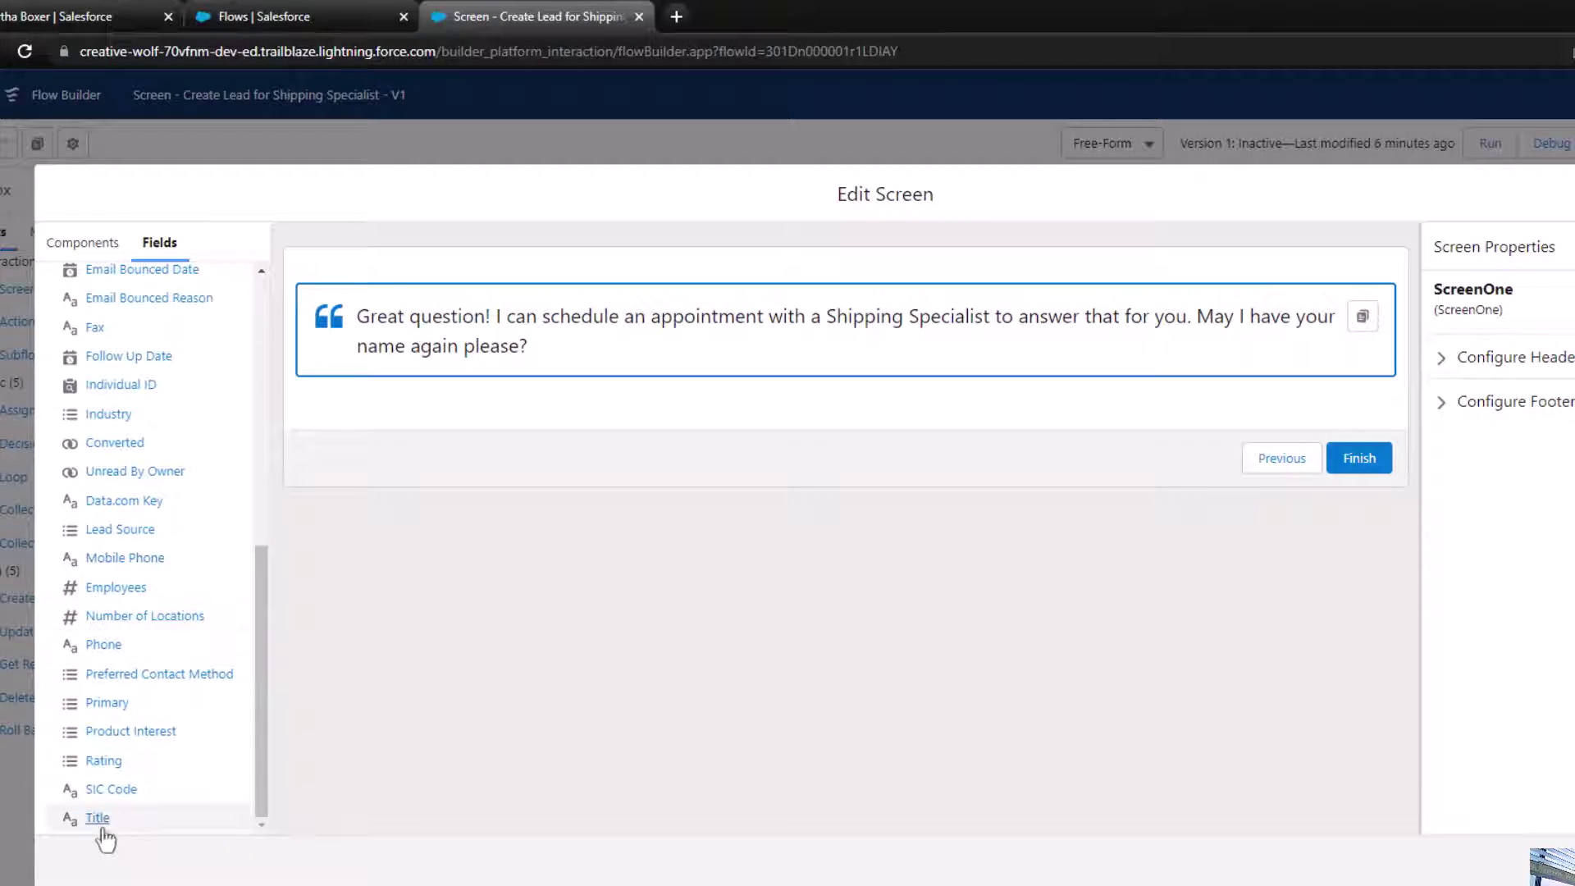
{"action": "scroll", "coordinate": [213, 630], "scroll_direction": "up", "scroll_amount": 10}
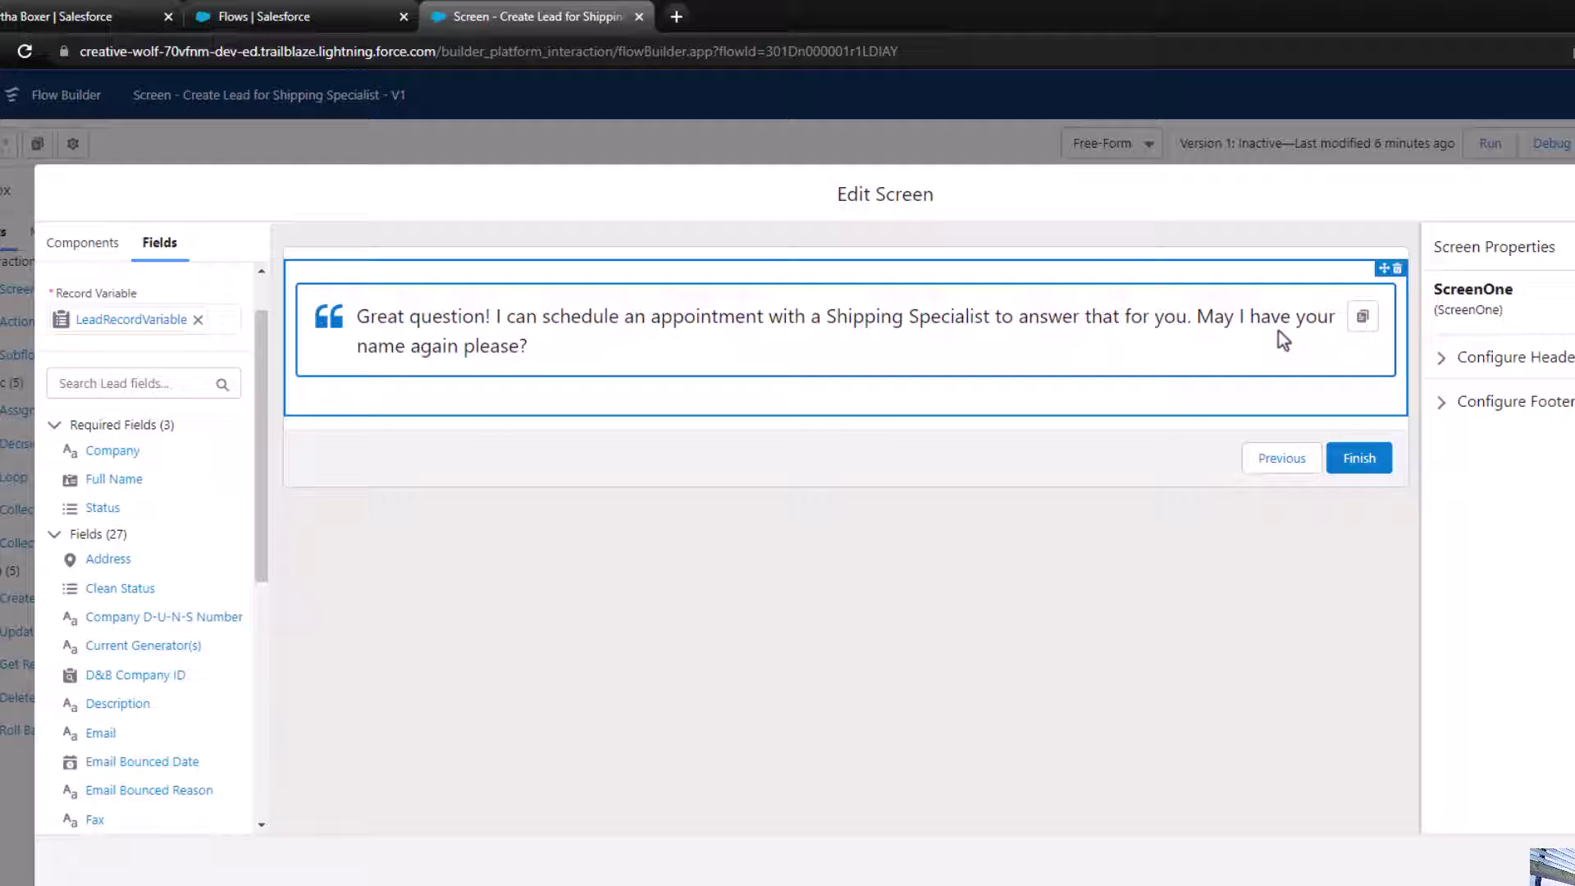
Place the Lead Full Name field below the call script, then add an empty Call Script beneath it.
{"action": "left_click_drag", "start_coordinate": [105, 485], "coordinate": [472, 383]}
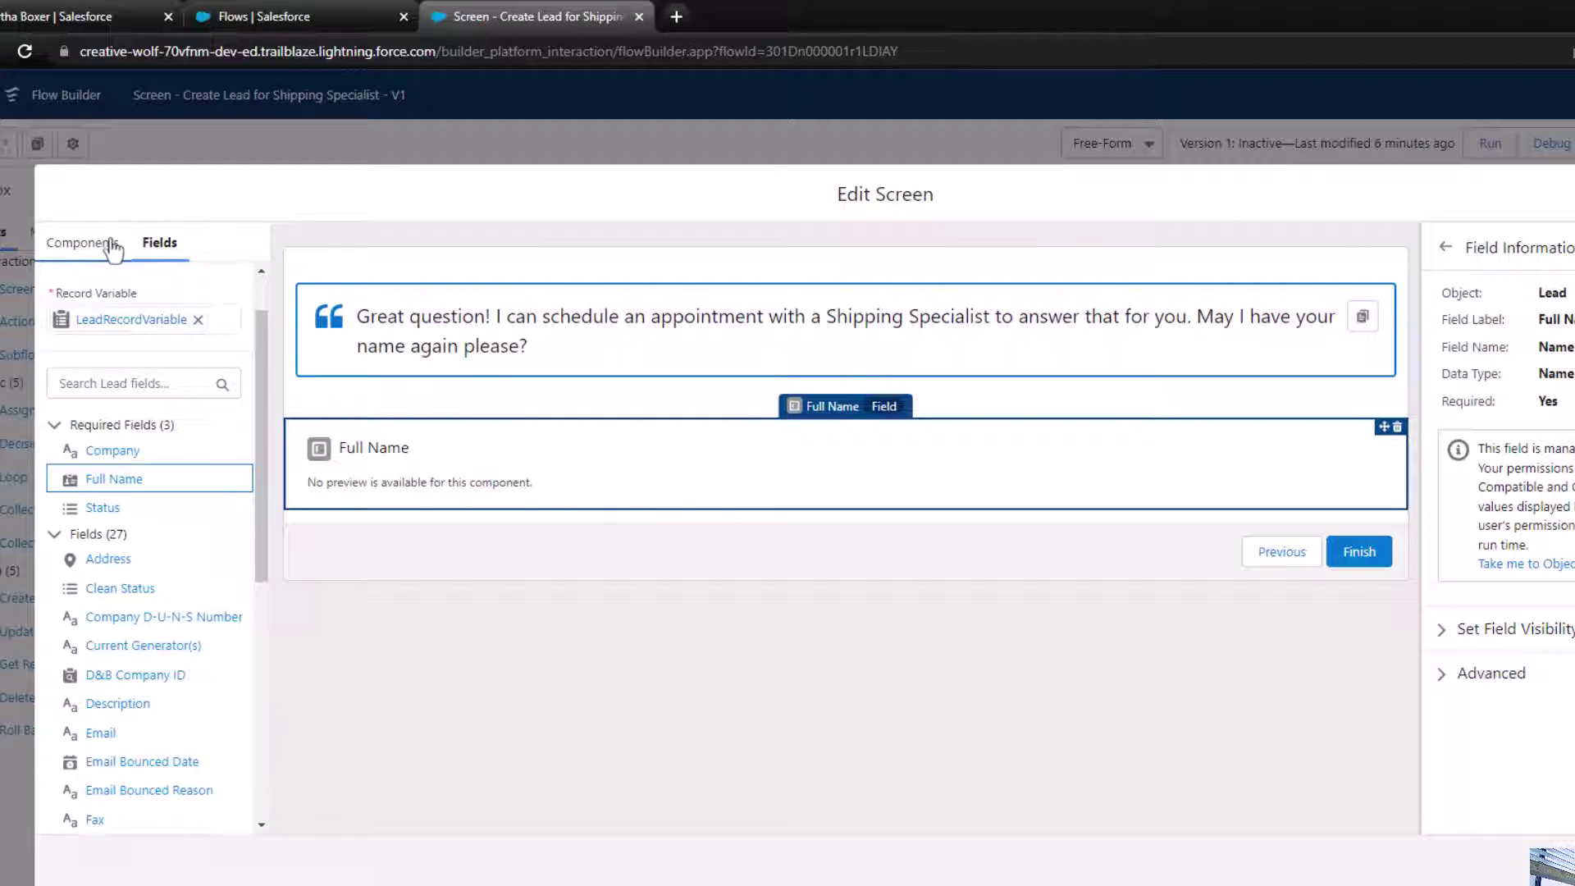
{"action": "left_click", "coordinate": [82, 244]}
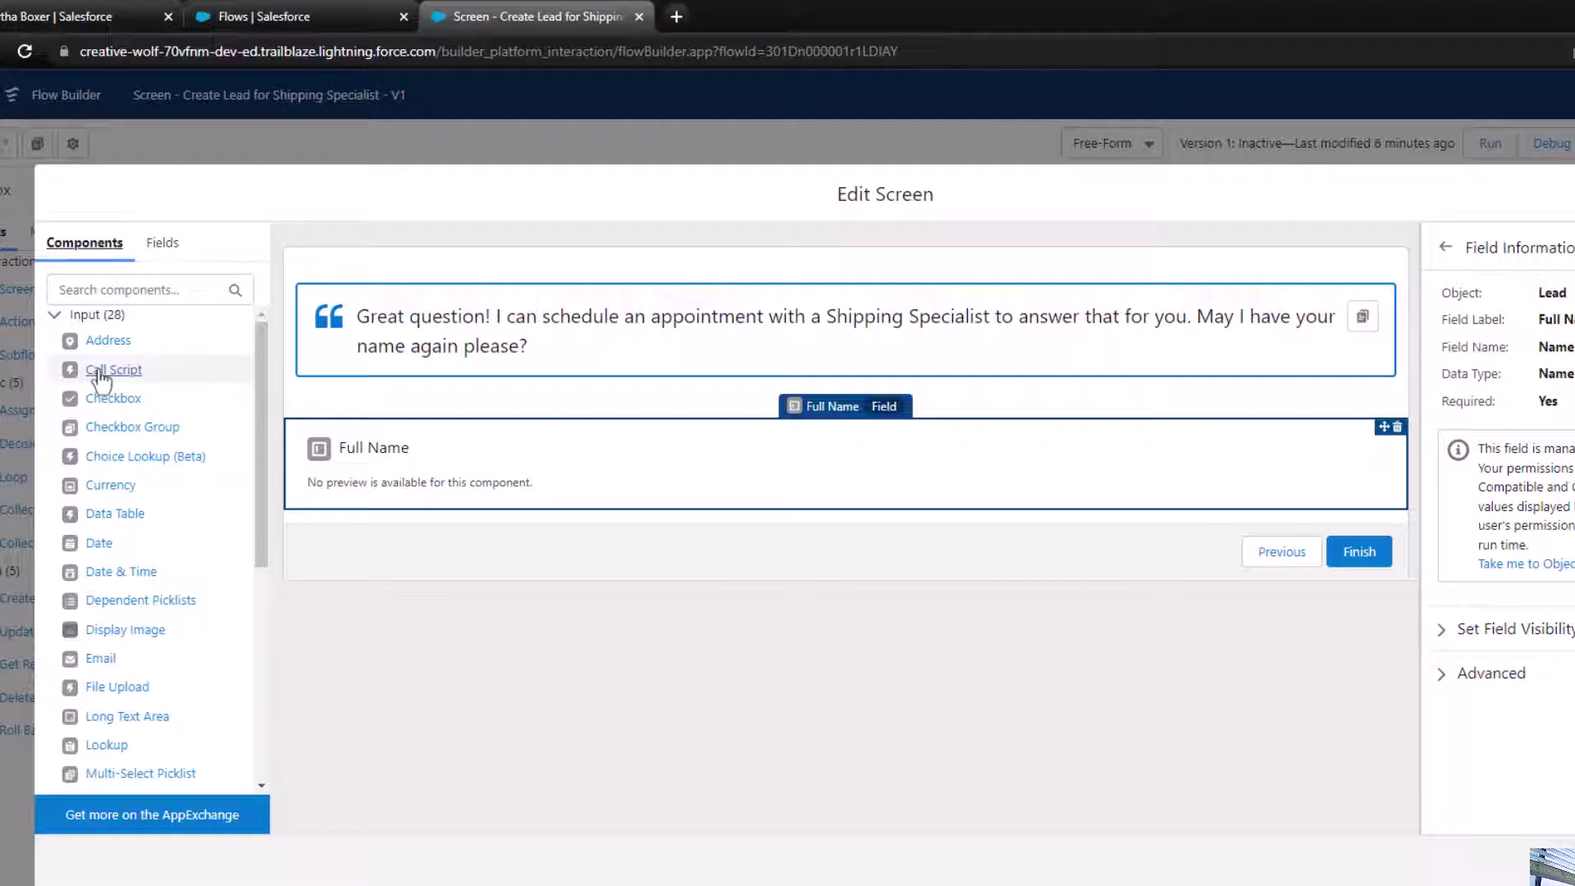
{"action": "left_click_drag", "start_coordinate": [105, 369], "coordinate": [1382, 583]}
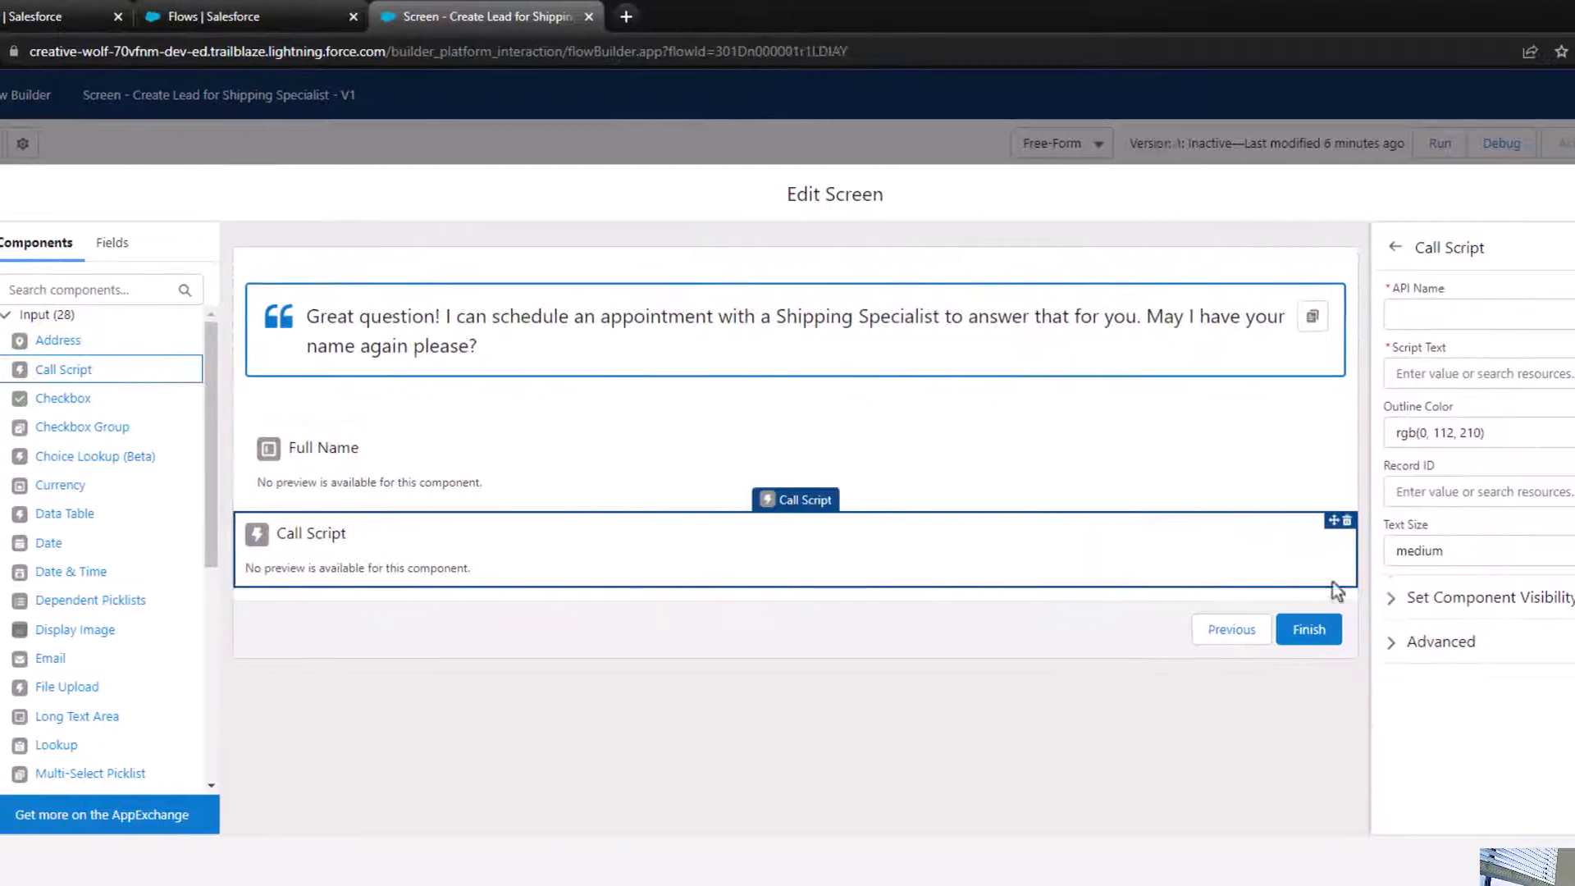
Name the call script CallScript2 with text 'Thank you! In case we get disconnected may I have your phone or email?'.
{"action": "left_click", "coordinate": [1447, 314]}
{"action": "type", "text": "Cal"}
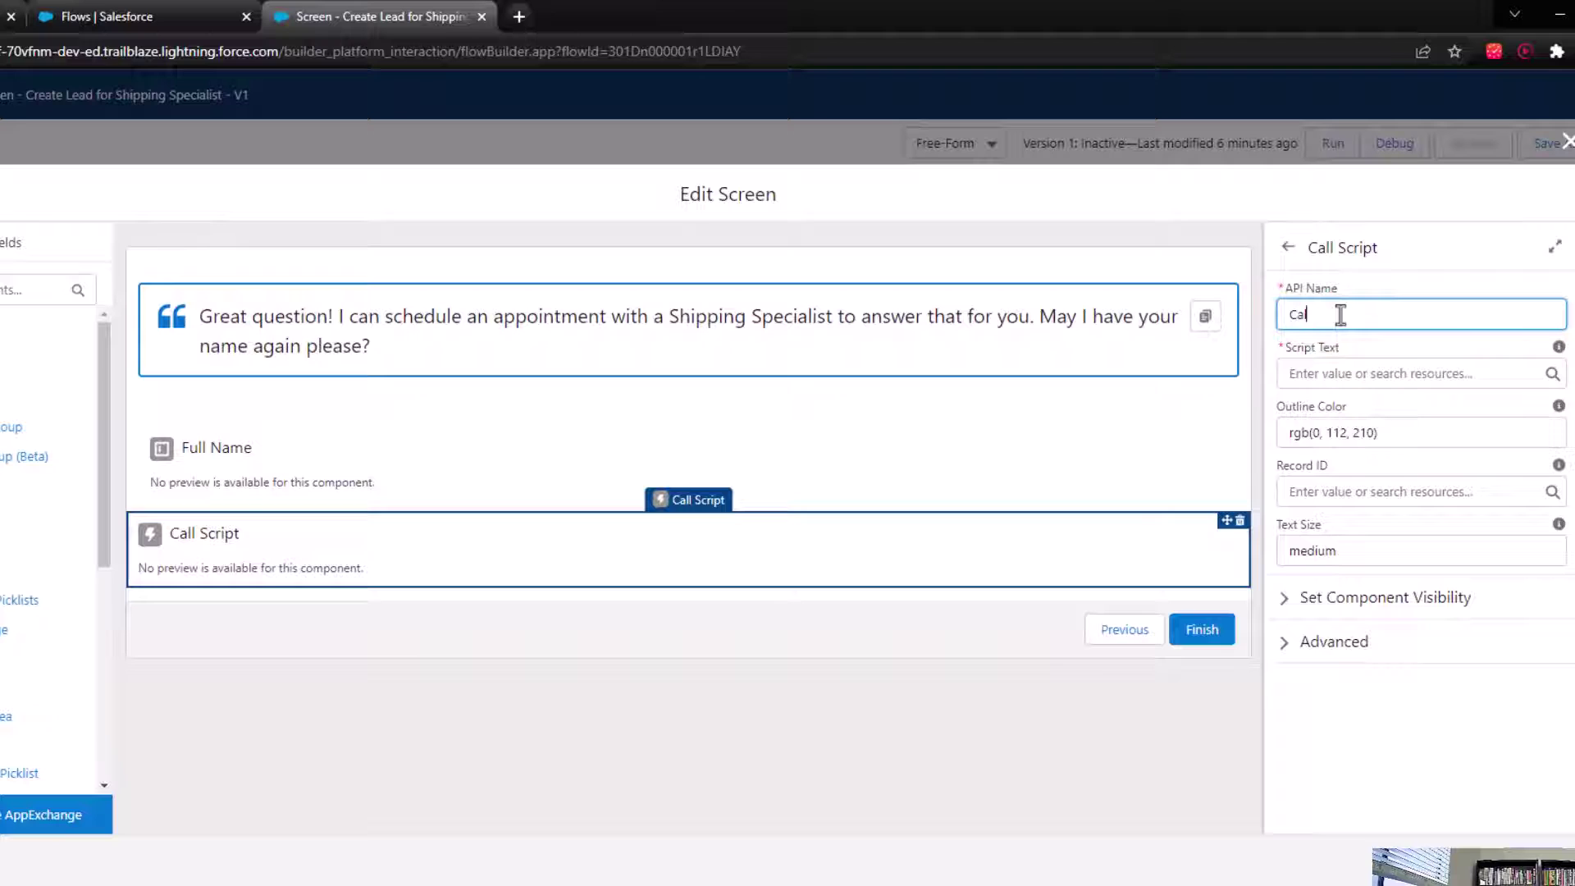
{"action": "type", "text": "lScript2"}
{"action": "key", "text": "Tab"}
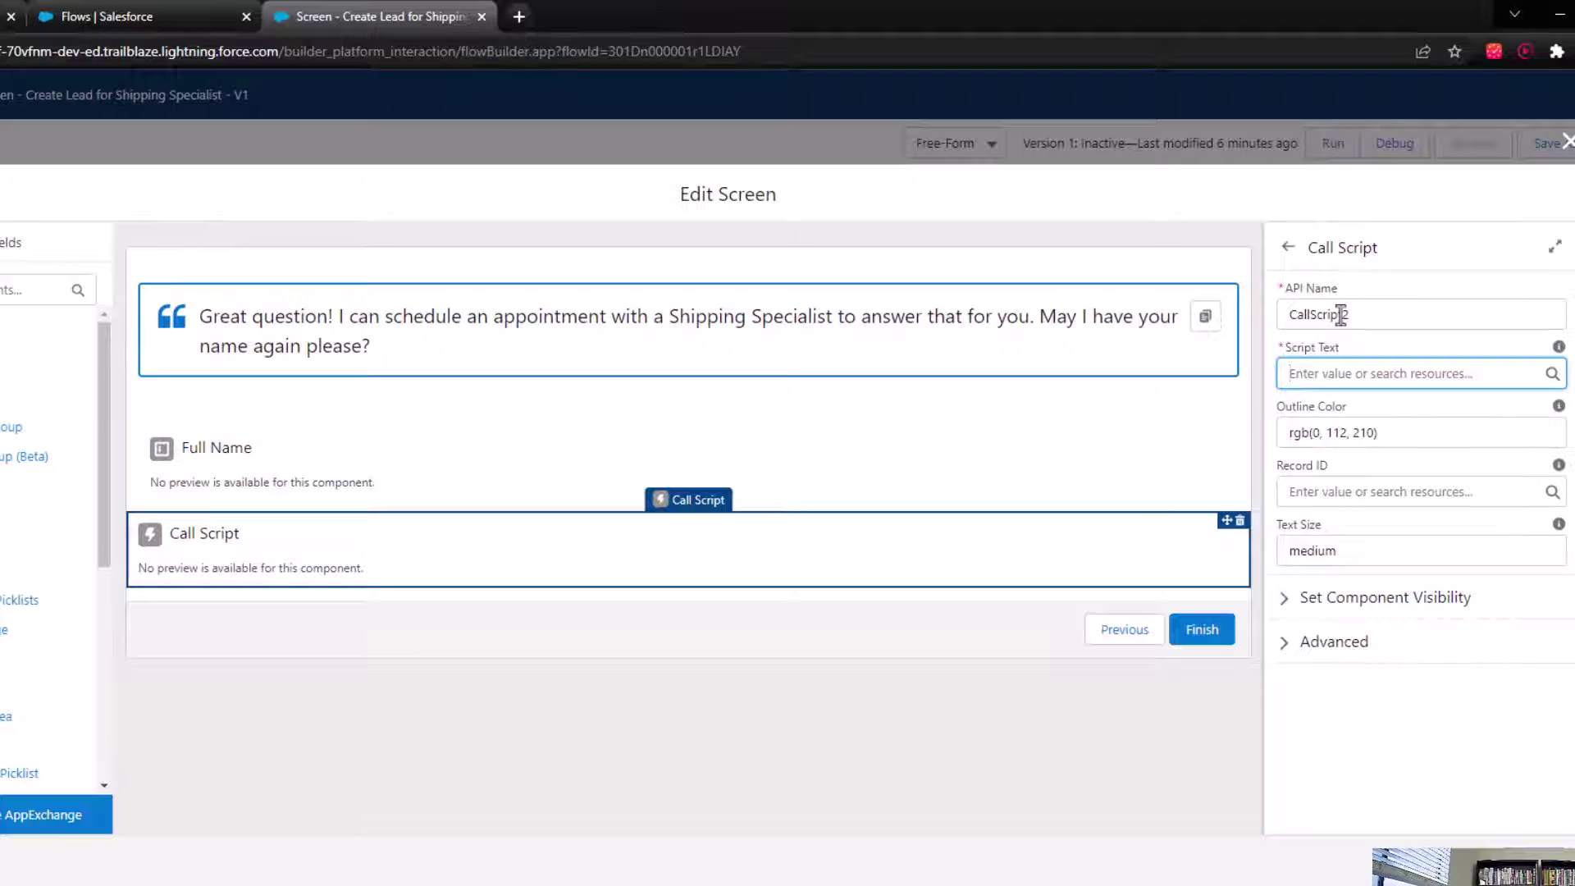
{"action": "type", "text": "Thank you! In case we get discon"}
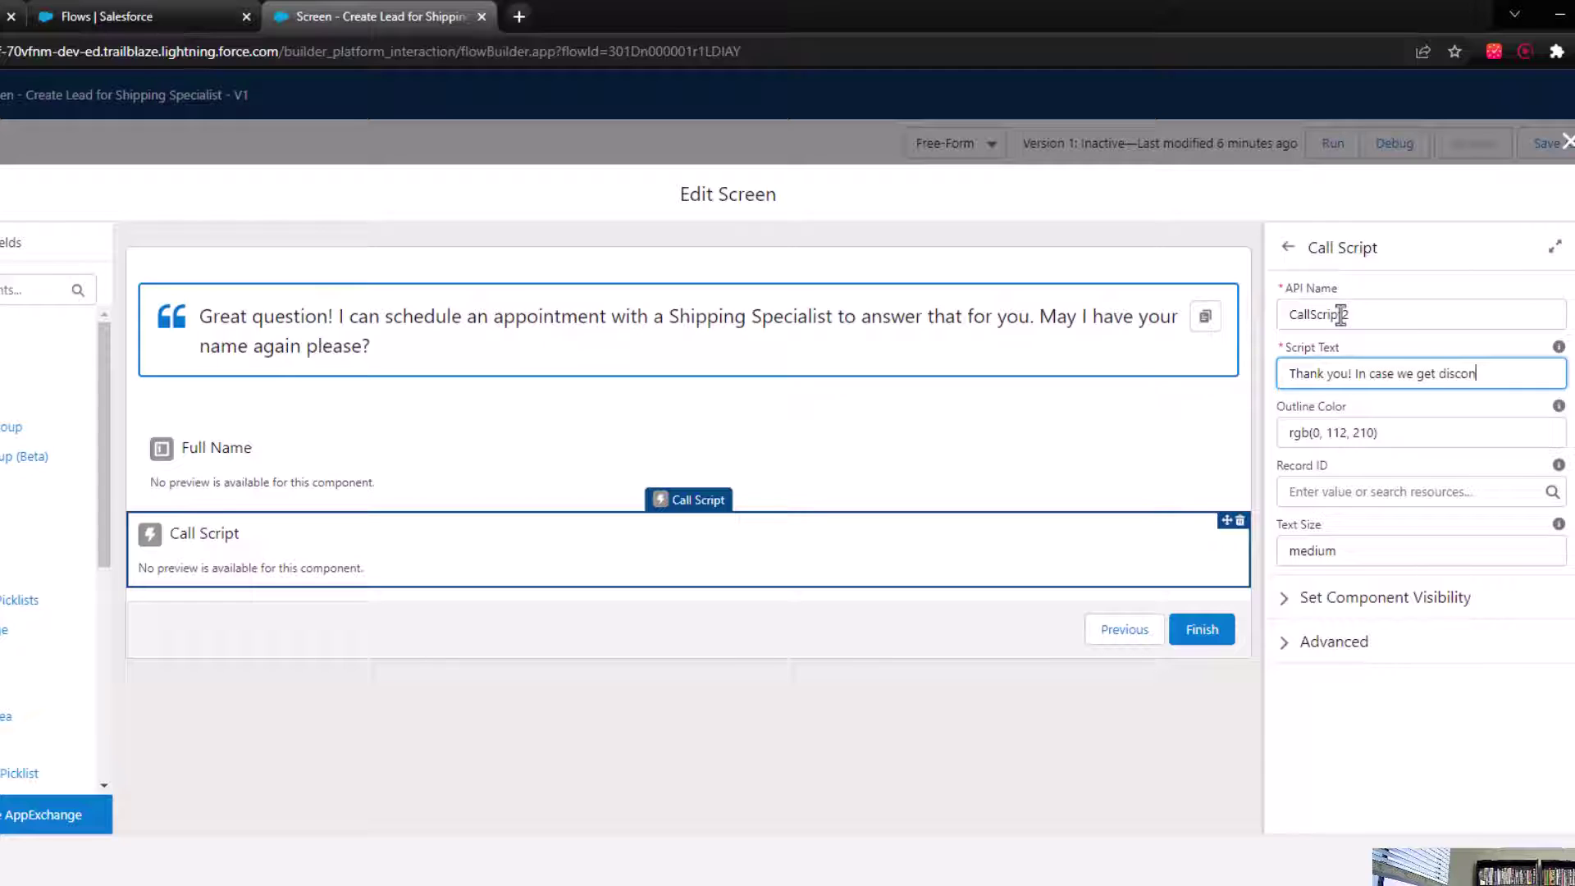
{"action": "type", "text": "nected may"}
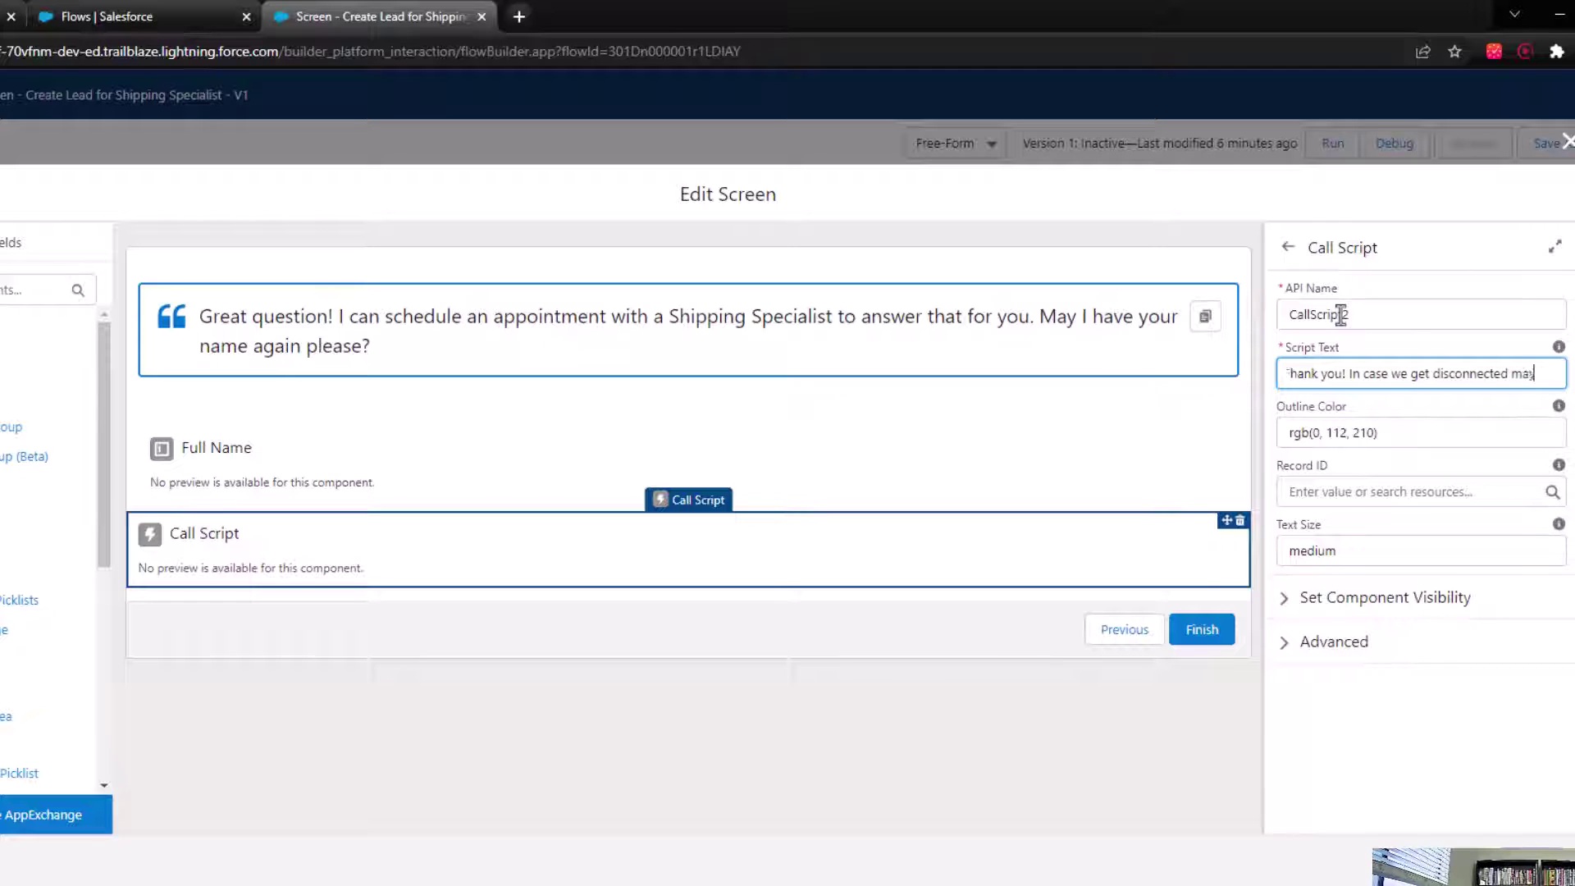
{"action": "type", "text": " I have your phone or email?"}
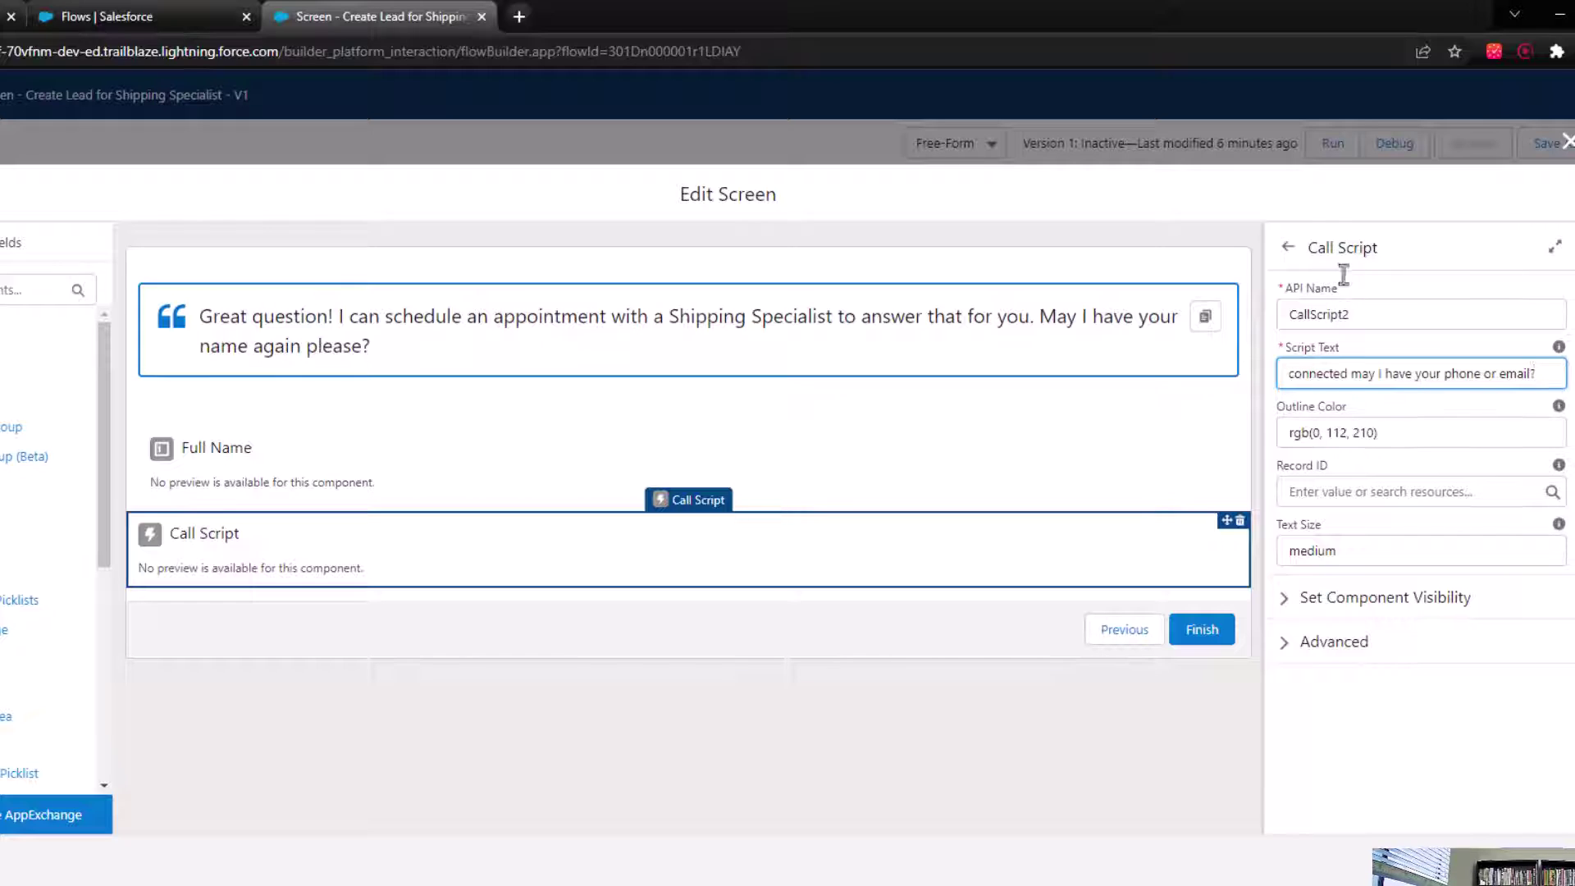
{"action": "left_click", "coordinate": [1397, 289]}
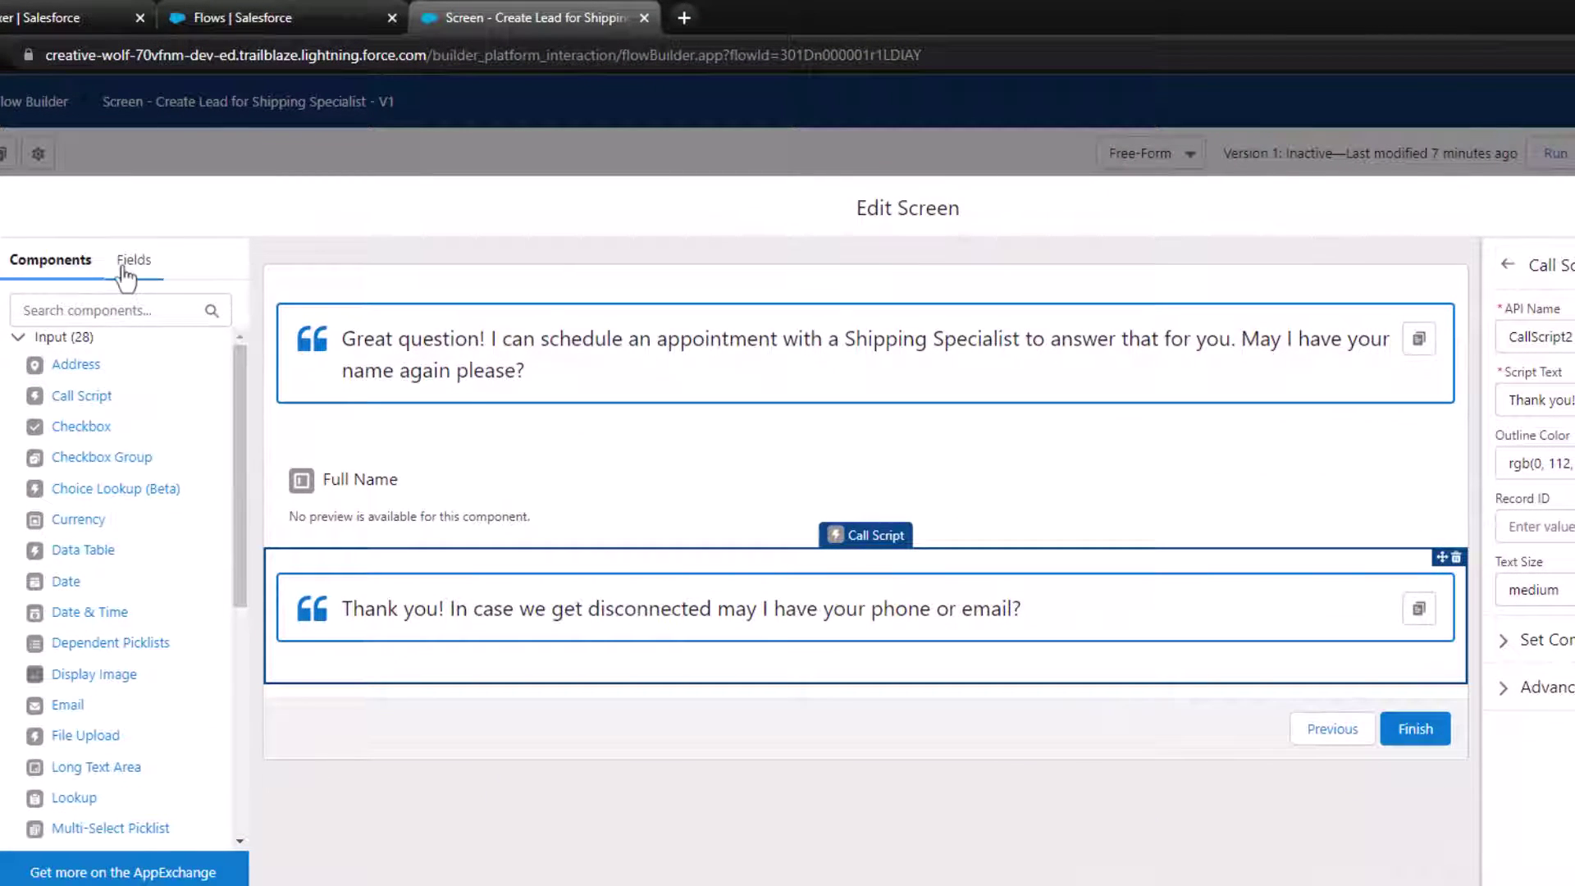
Drag the Lead Phone field, then the Email field, onto ScreenOne below CallScript2.
{"action": "left_click", "coordinate": [179, 226]}
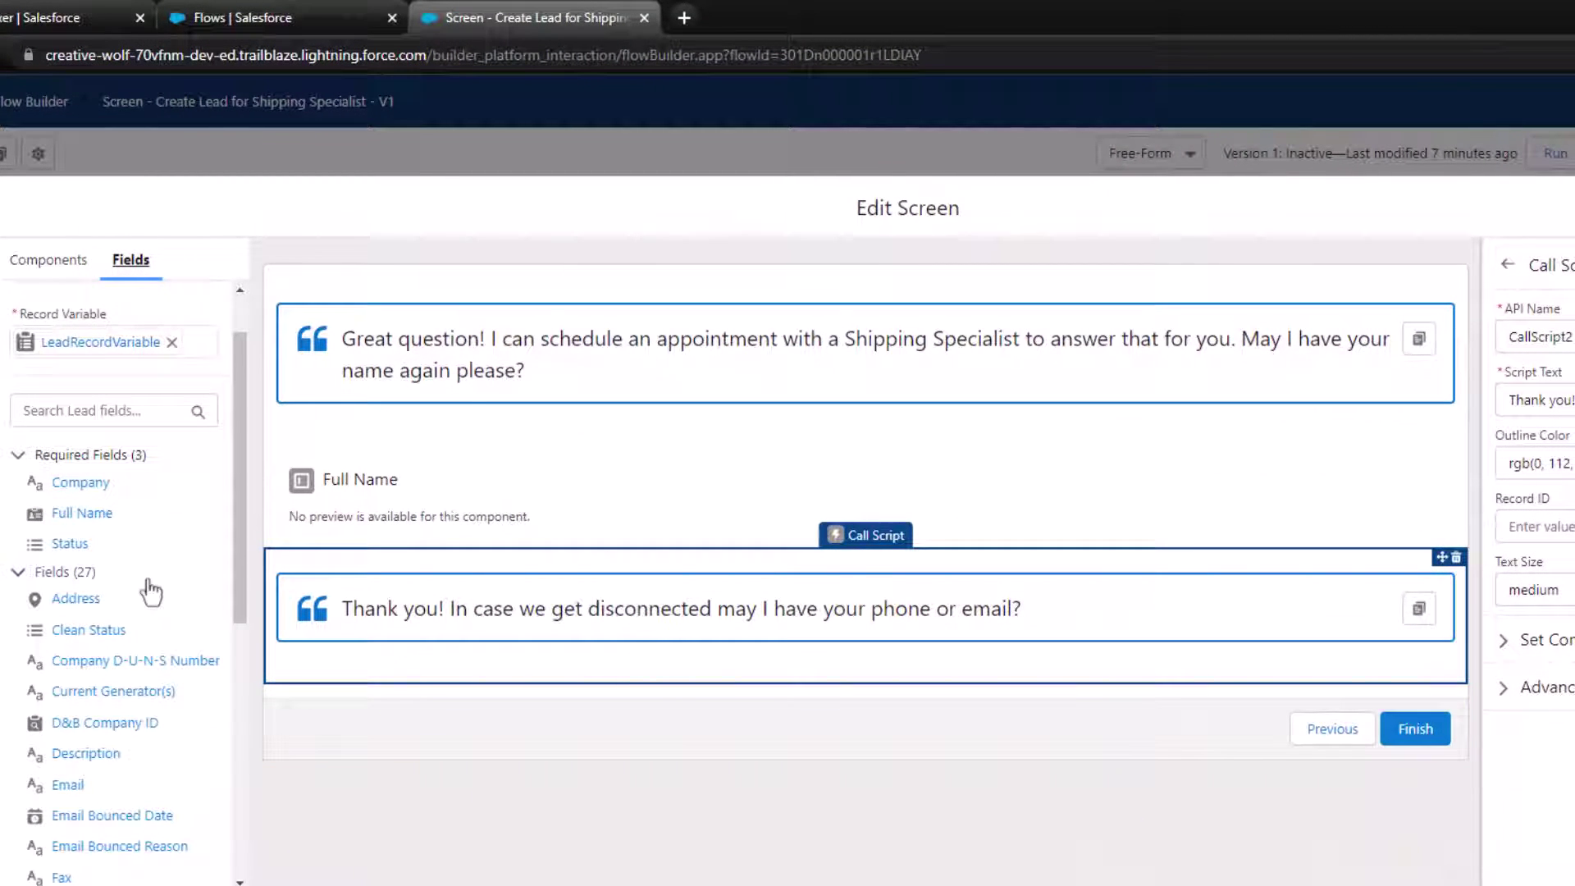
{"action": "scroll", "coordinate": [127, 644], "scroll_direction": "down", "scroll_amount": 4}
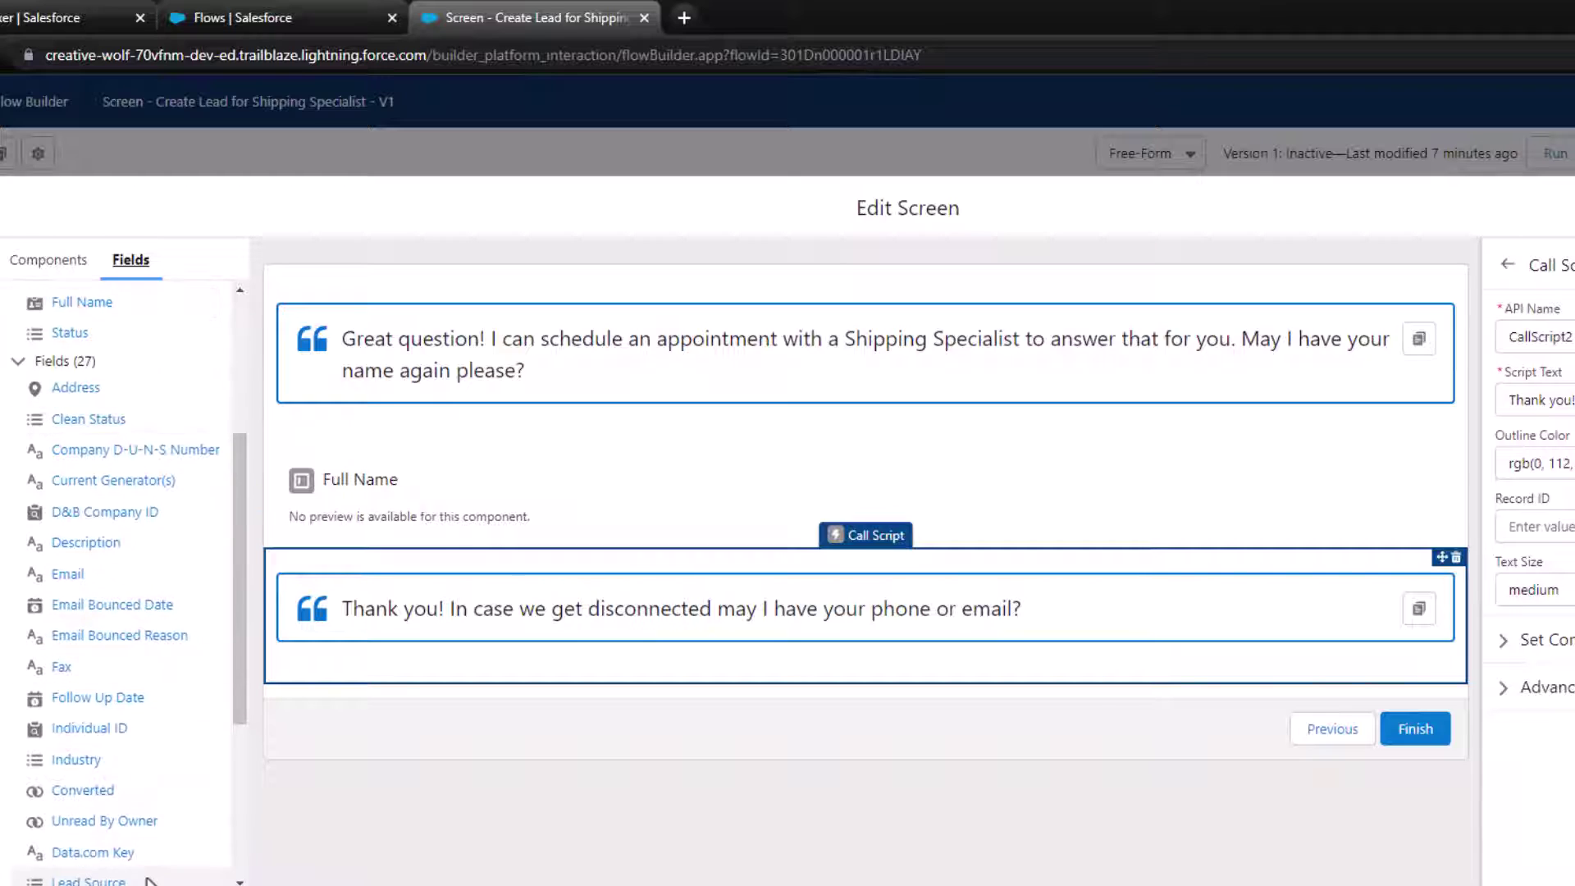
{"action": "scroll", "coordinate": [126, 784], "scroll_direction": "down", "scroll_amount": 3}
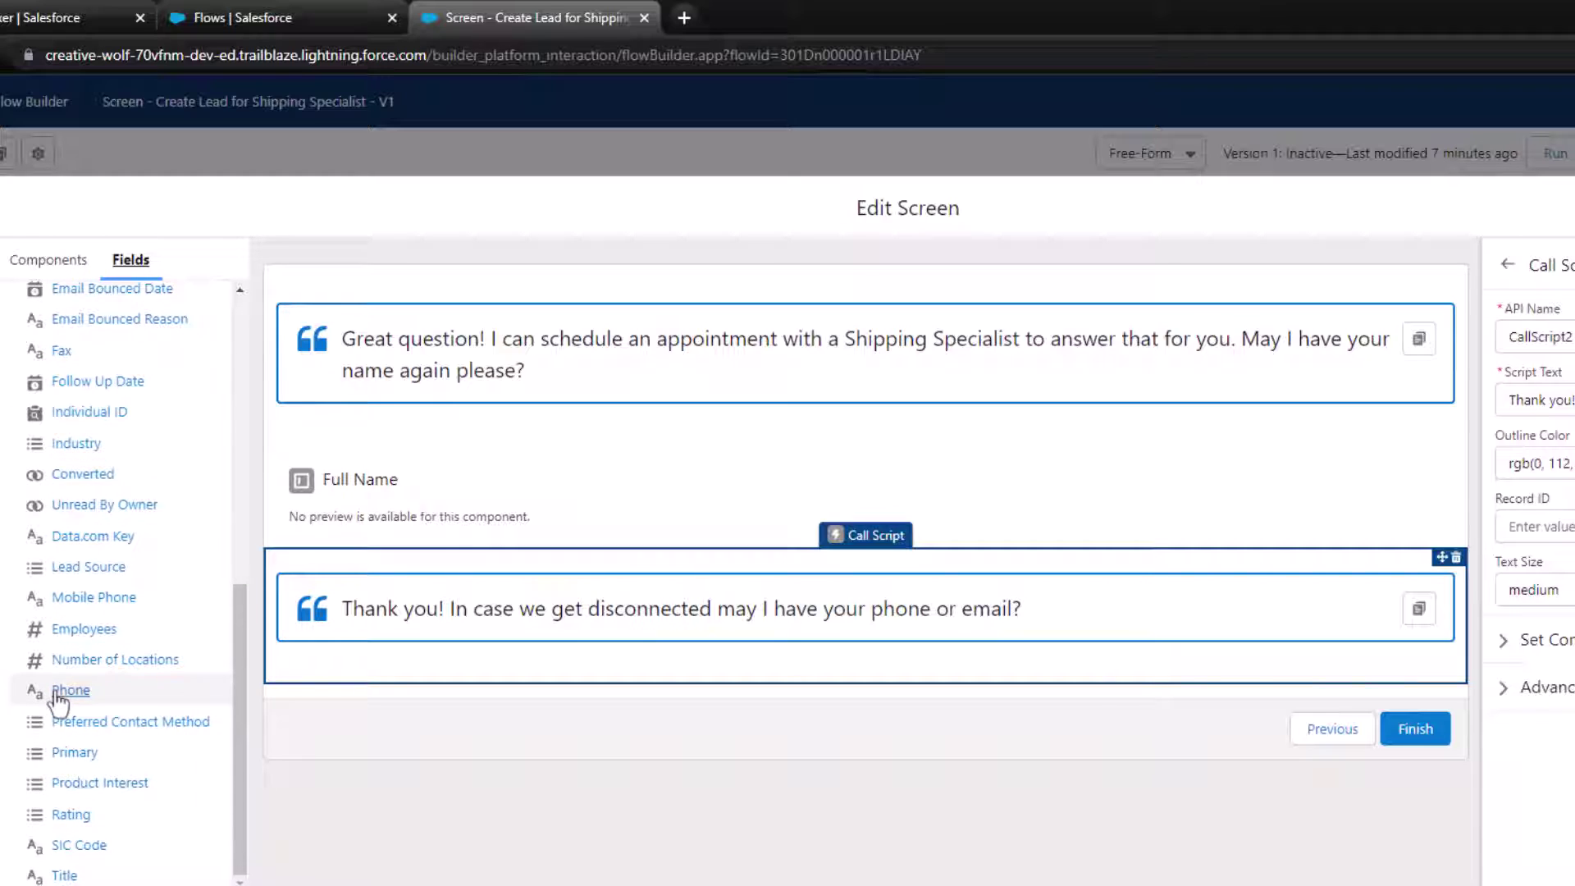
{"action": "left_click_drag", "start_coordinate": [58, 689], "coordinate": [465, 701]}
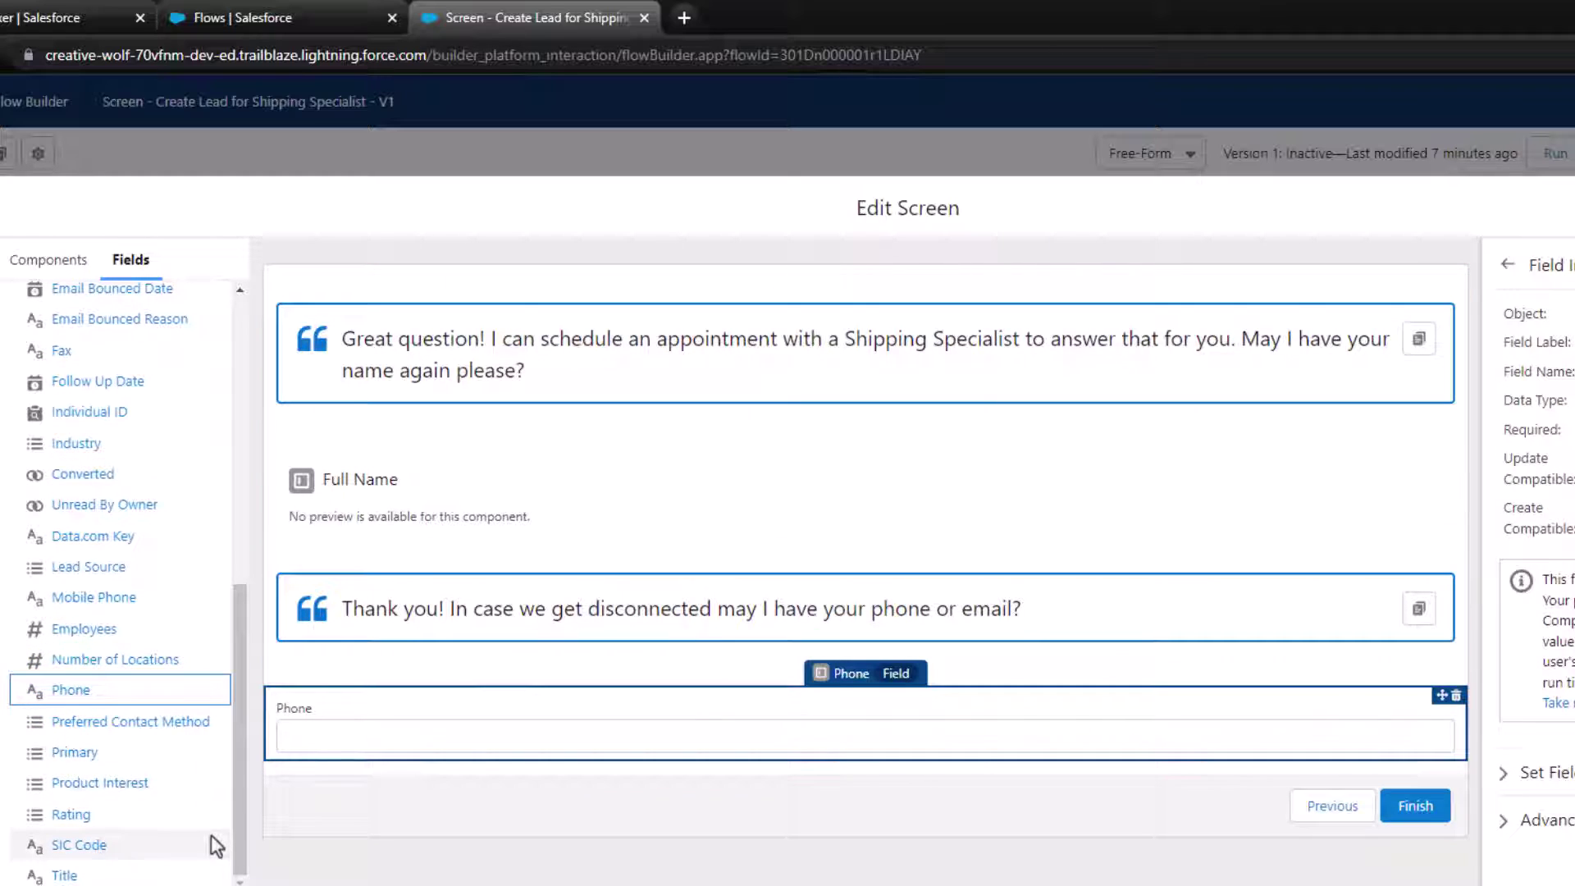
{"action": "scroll", "coordinate": [136, 703], "scroll_direction": "up", "scroll_amount": 3}
{"action": "left_click_drag", "start_coordinate": [62, 468], "coordinate": [390, 751]}
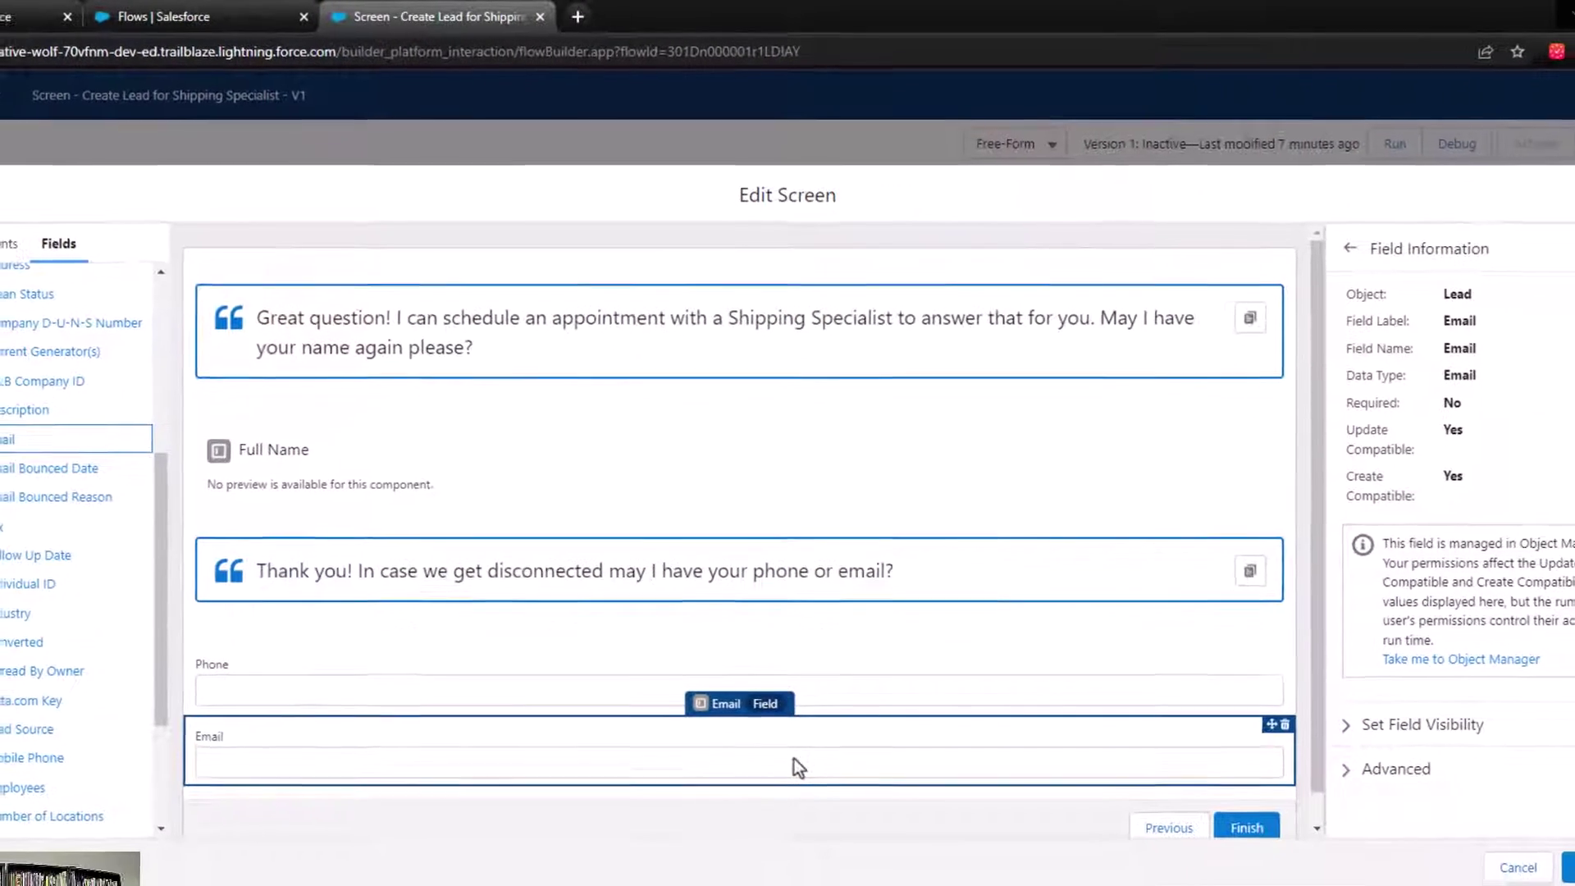
{"action": "scroll", "coordinate": [102, 446], "scroll_direction": "up", "scroll_amount": 2}
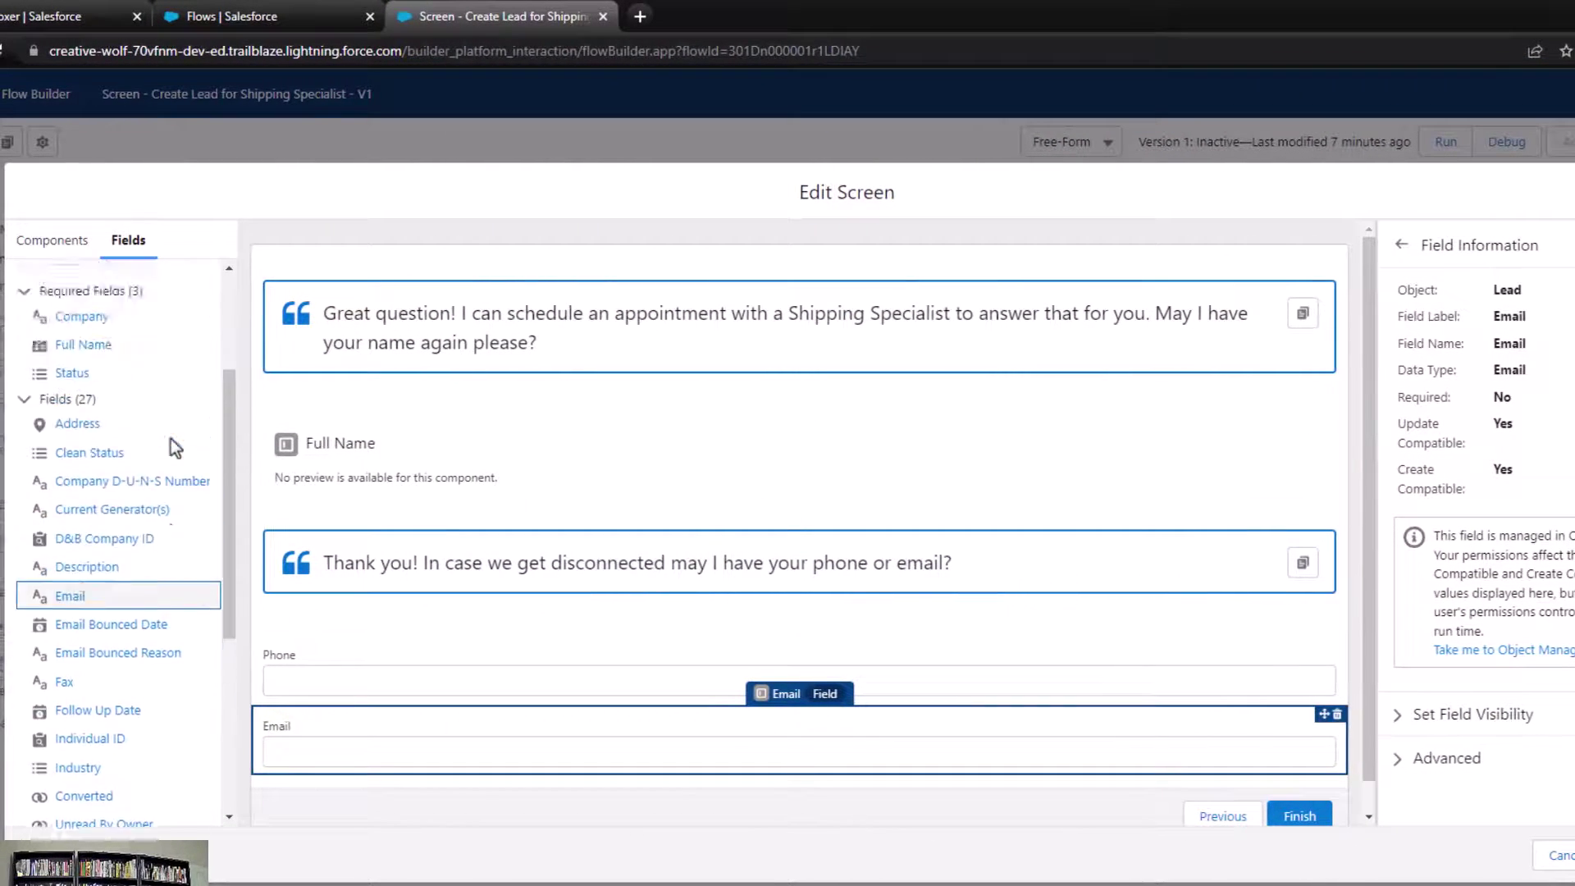
{"action": "scroll", "coordinate": [171, 440], "scroll_direction": "up", "scroll_amount": 2}
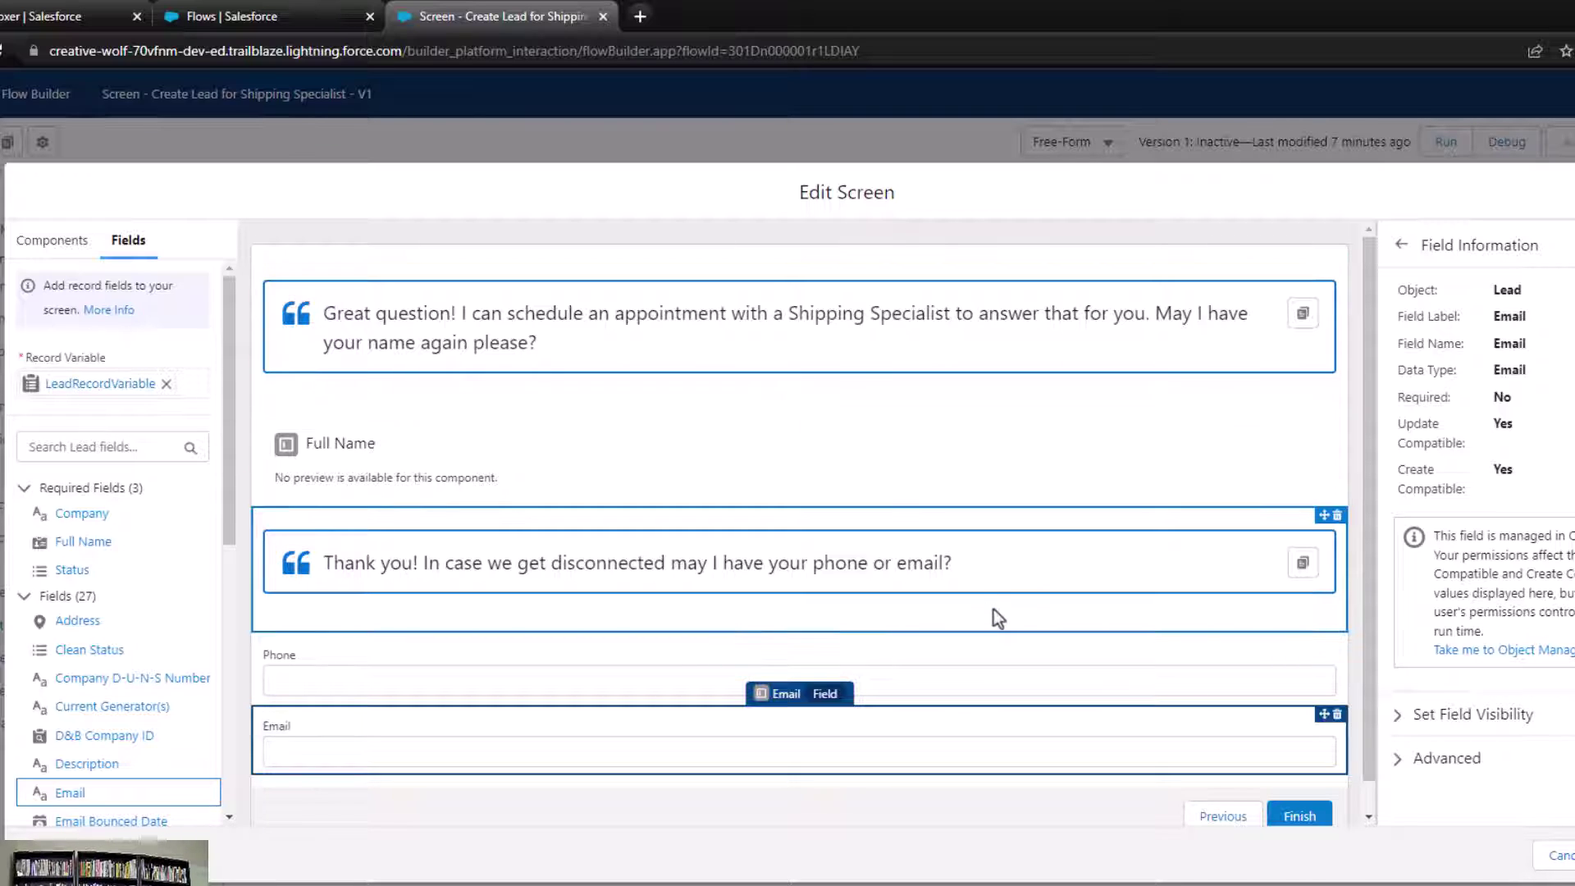
{"action": "left_click", "coordinate": [545, 668]}
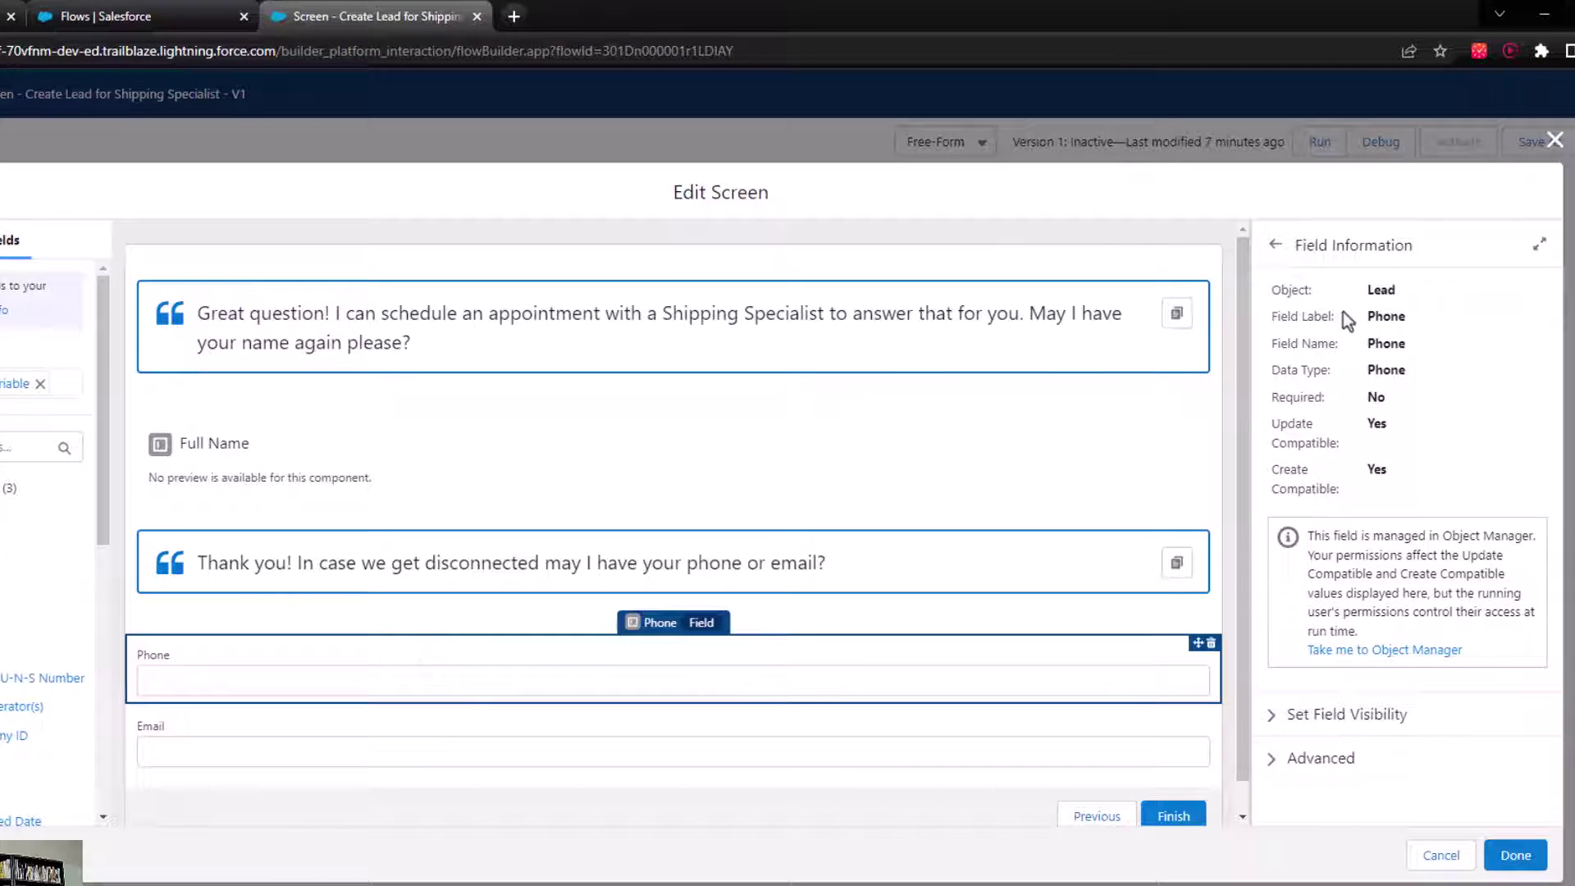
{"action": "left_click", "coordinate": [1393, 715]}
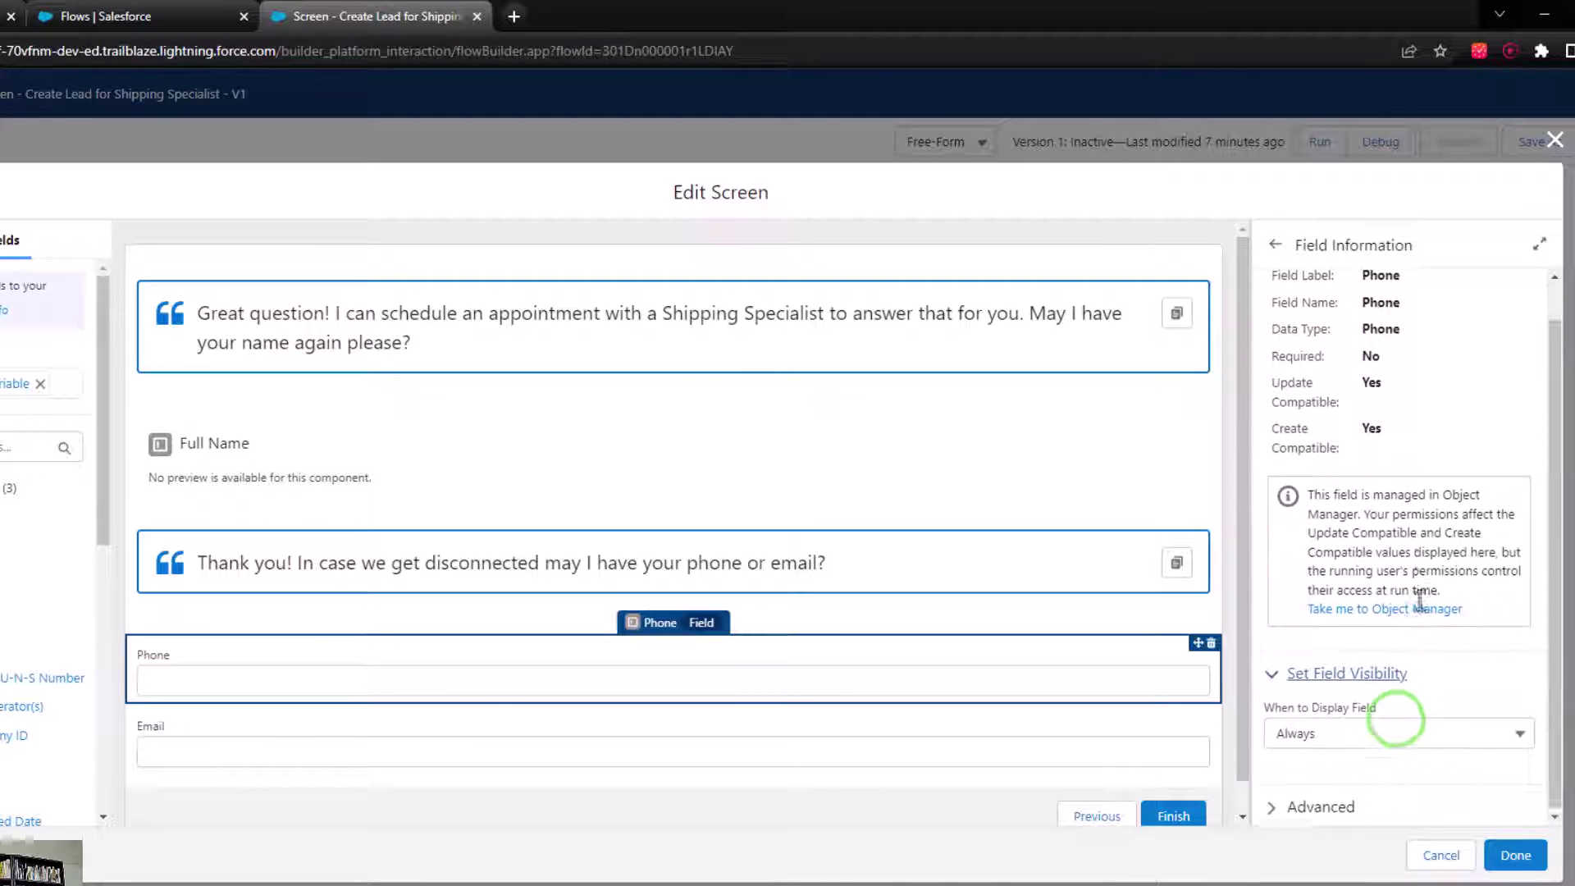
{"action": "left_click", "coordinate": [1389, 743]}
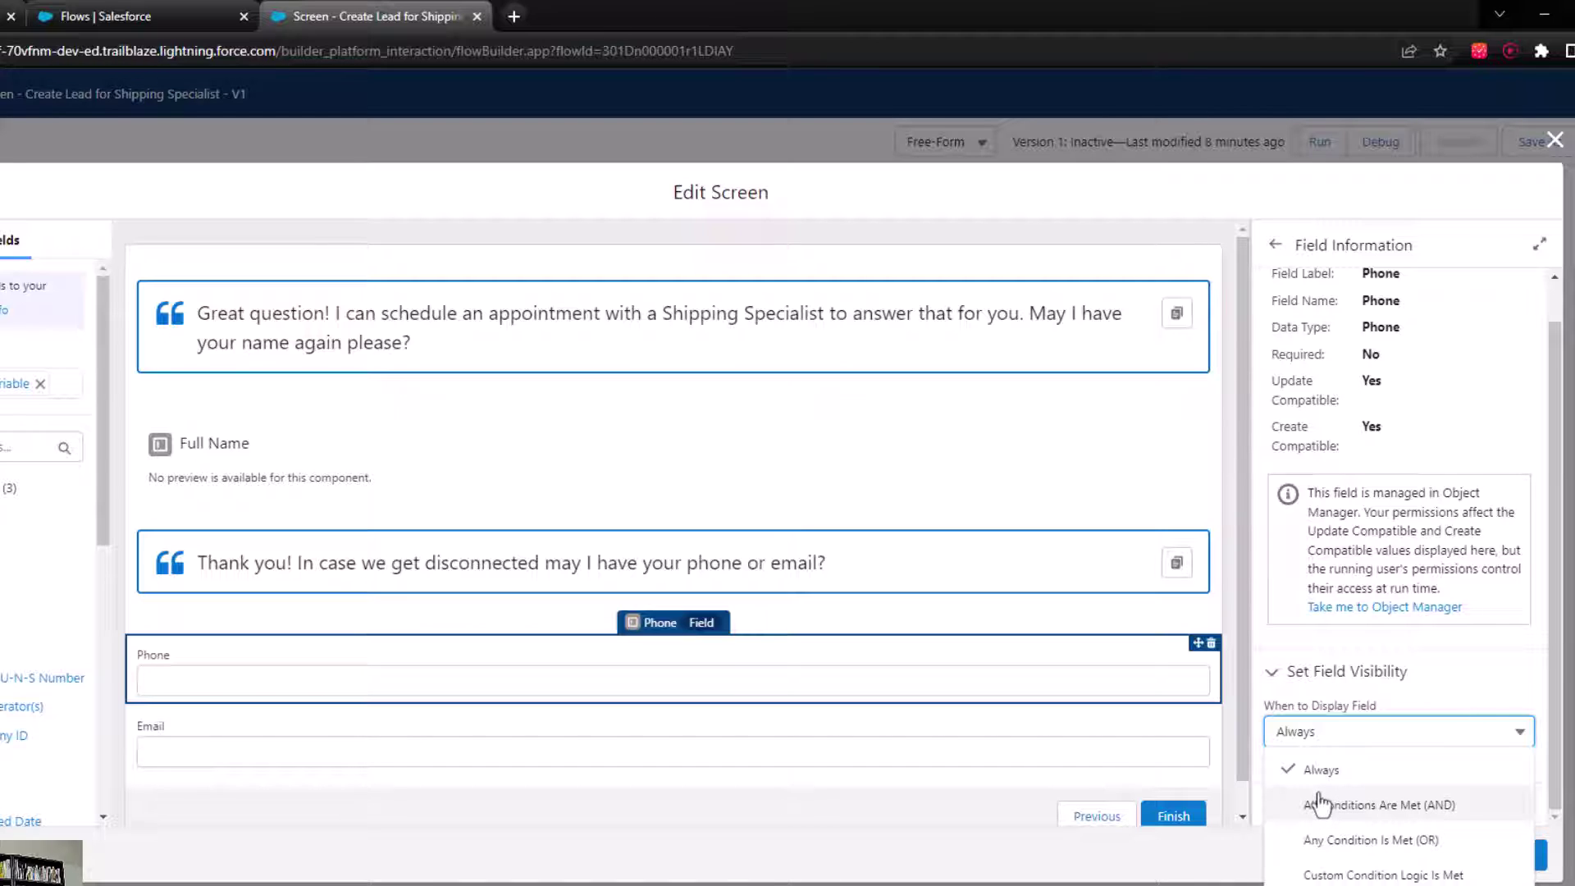
{"action": "left_click", "coordinate": [710, 756]}
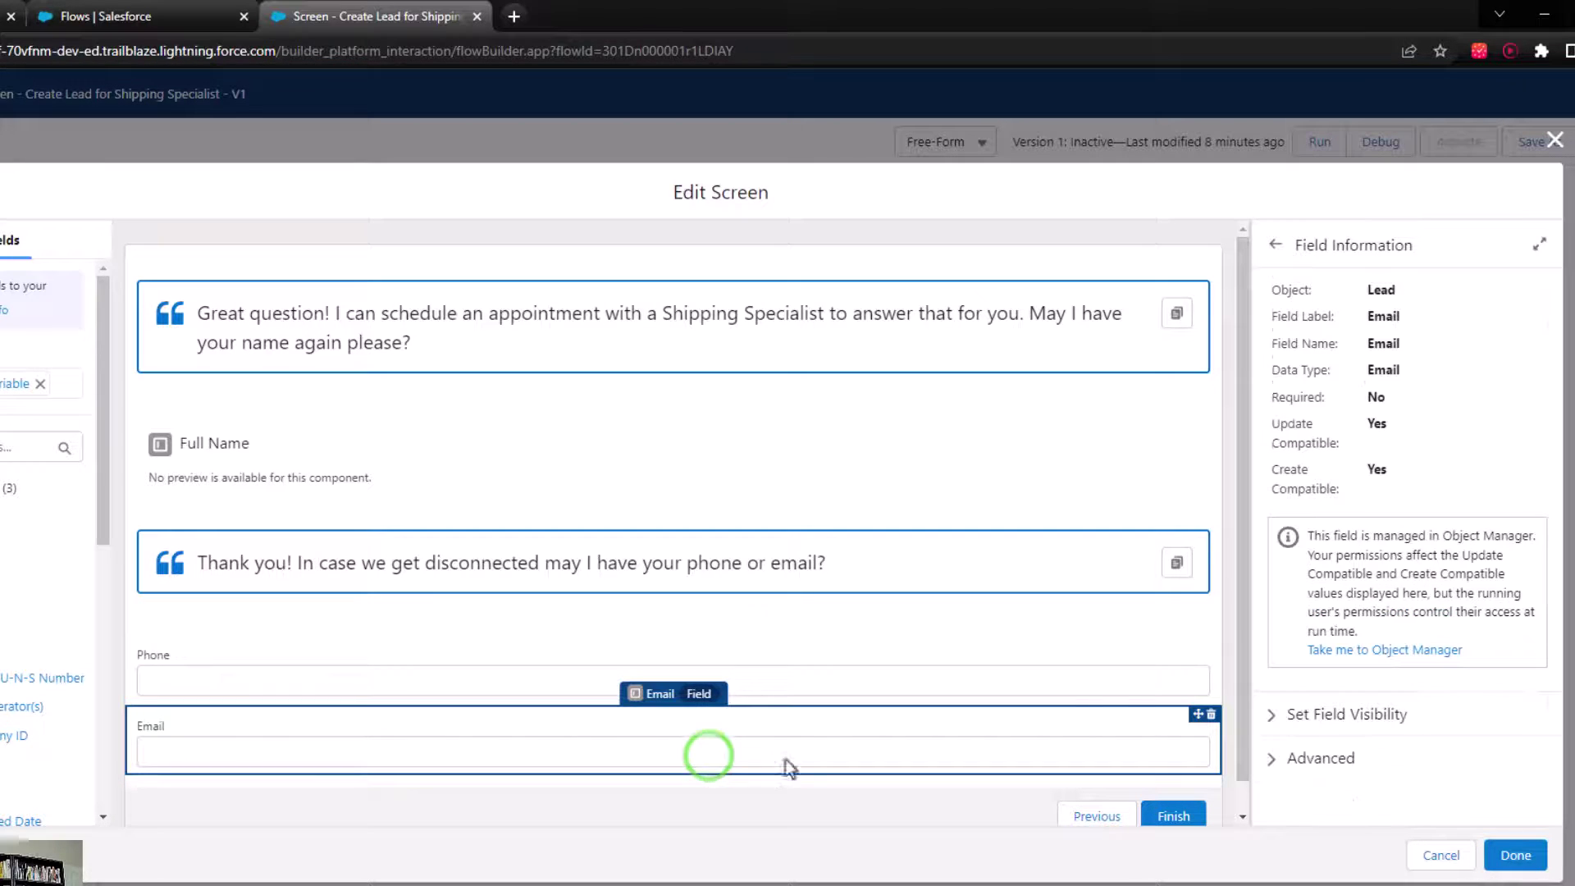
{"action": "left_click", "coordinate": [1333, 715]}
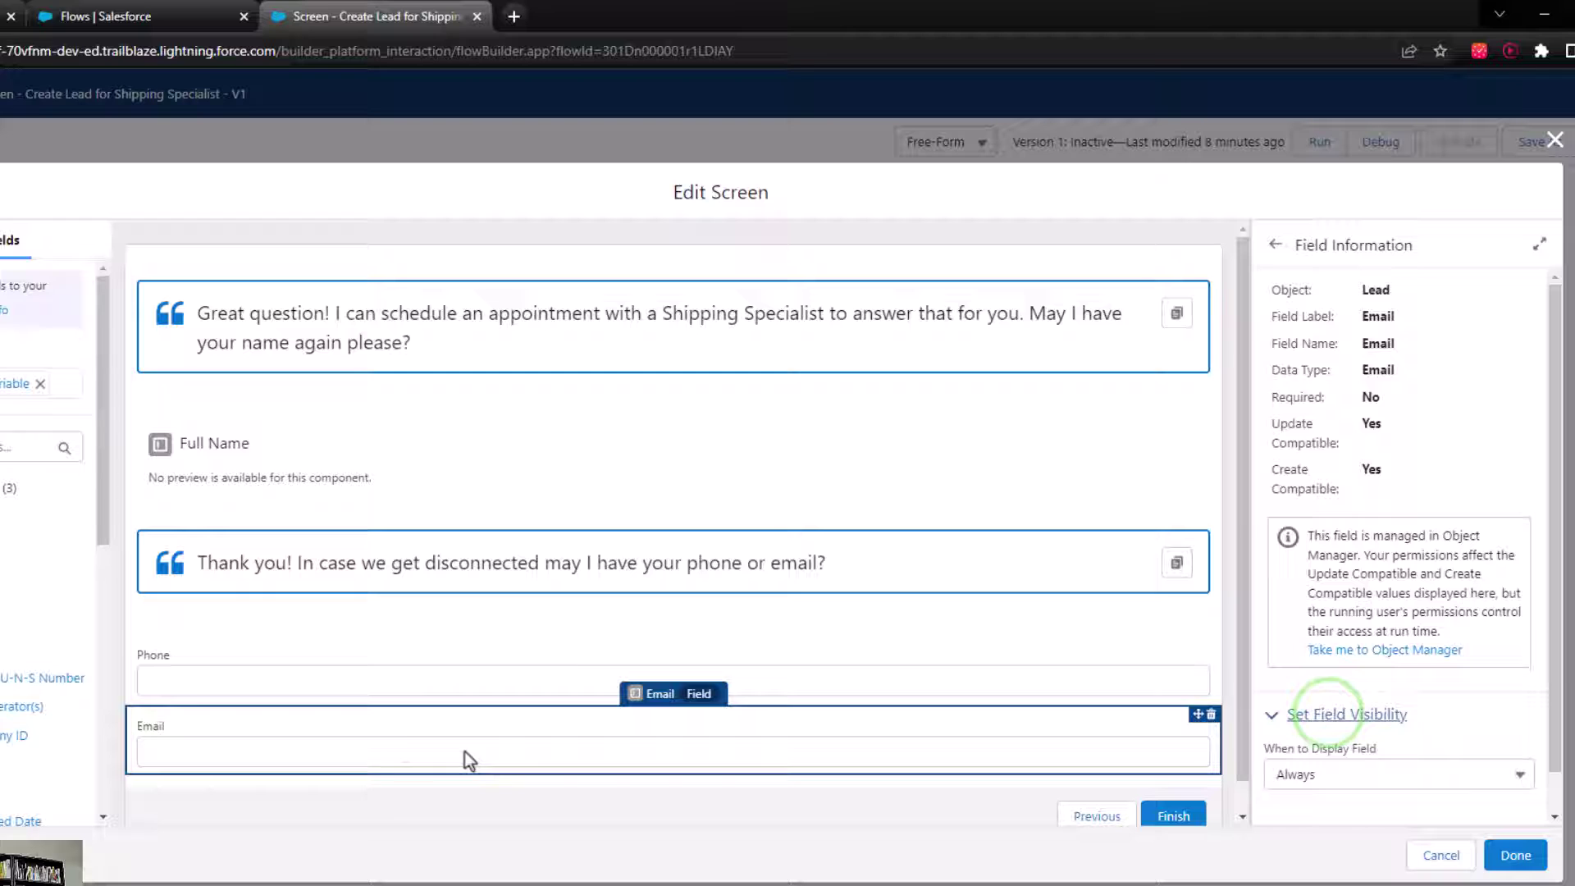
{"action": "scroll", "coordinate": [1402, 707], "scroll_direction": "down", "scroll_amount": 1}
{"action": "left_click", "coordinate": [1364, 733]}
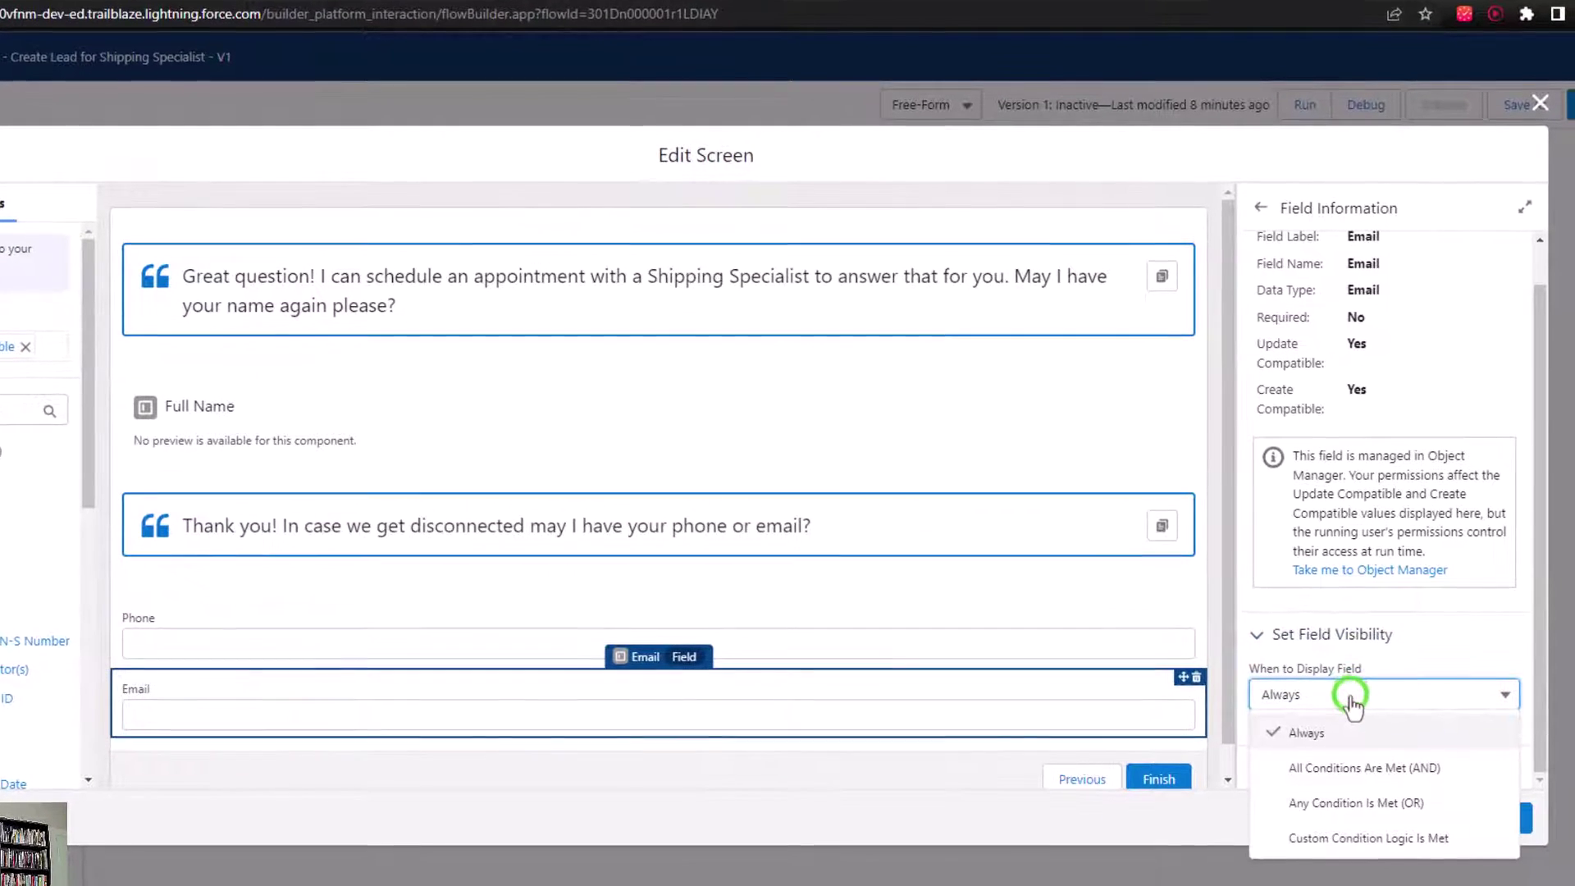
{"action": "left_click", "coordinate": [1313, 839]}
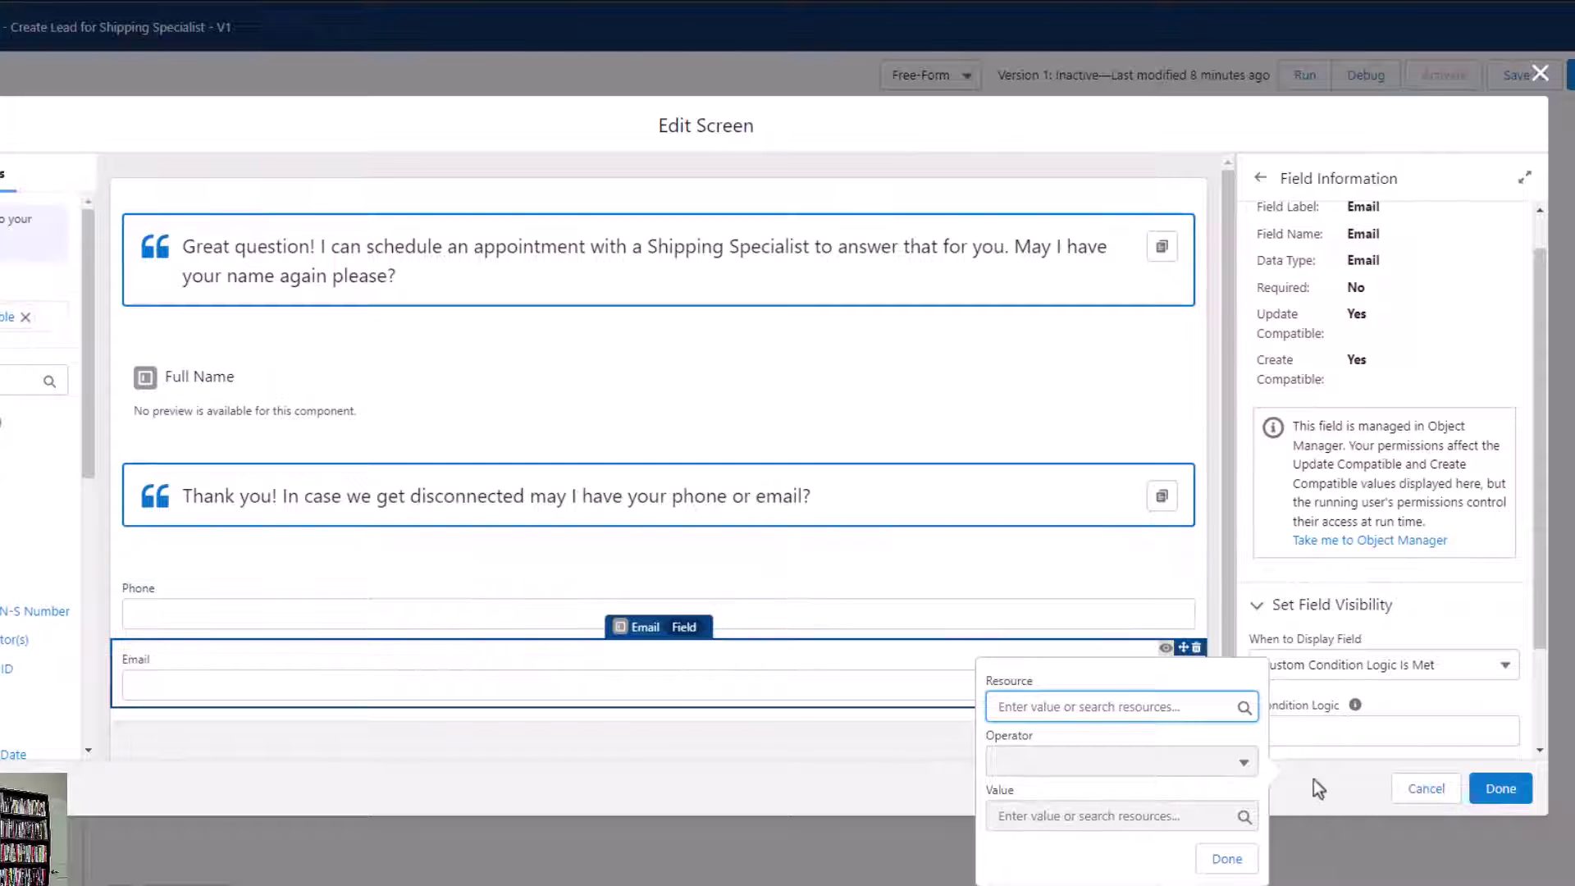
{"action": "left_click", "coordinate": [1397, 660]}
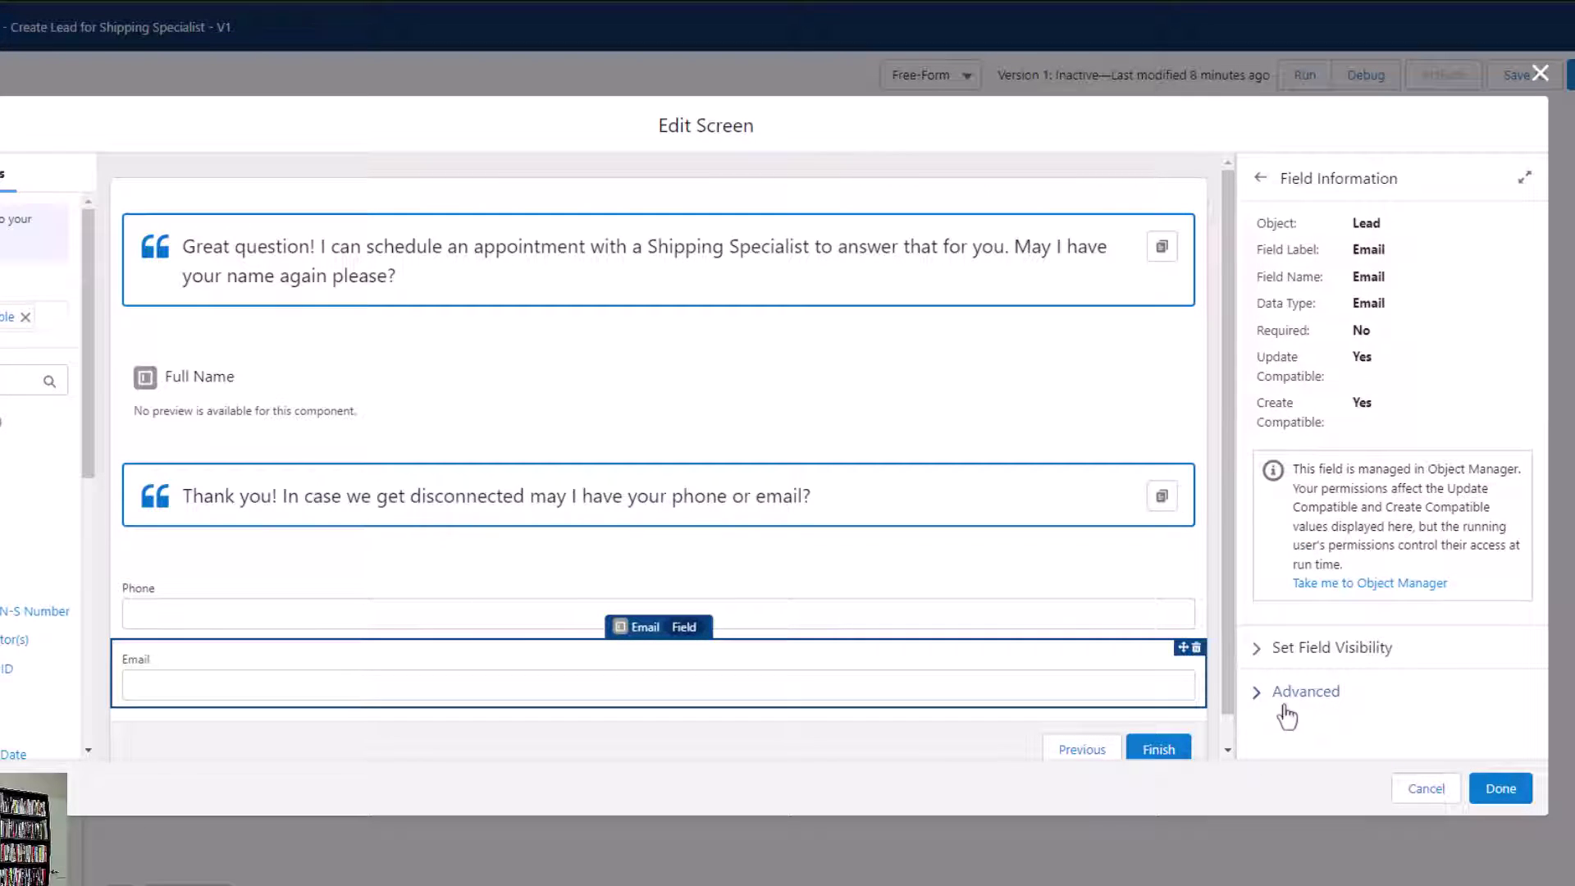
{"action": "left_click", "coordinate": [1284, 695]}
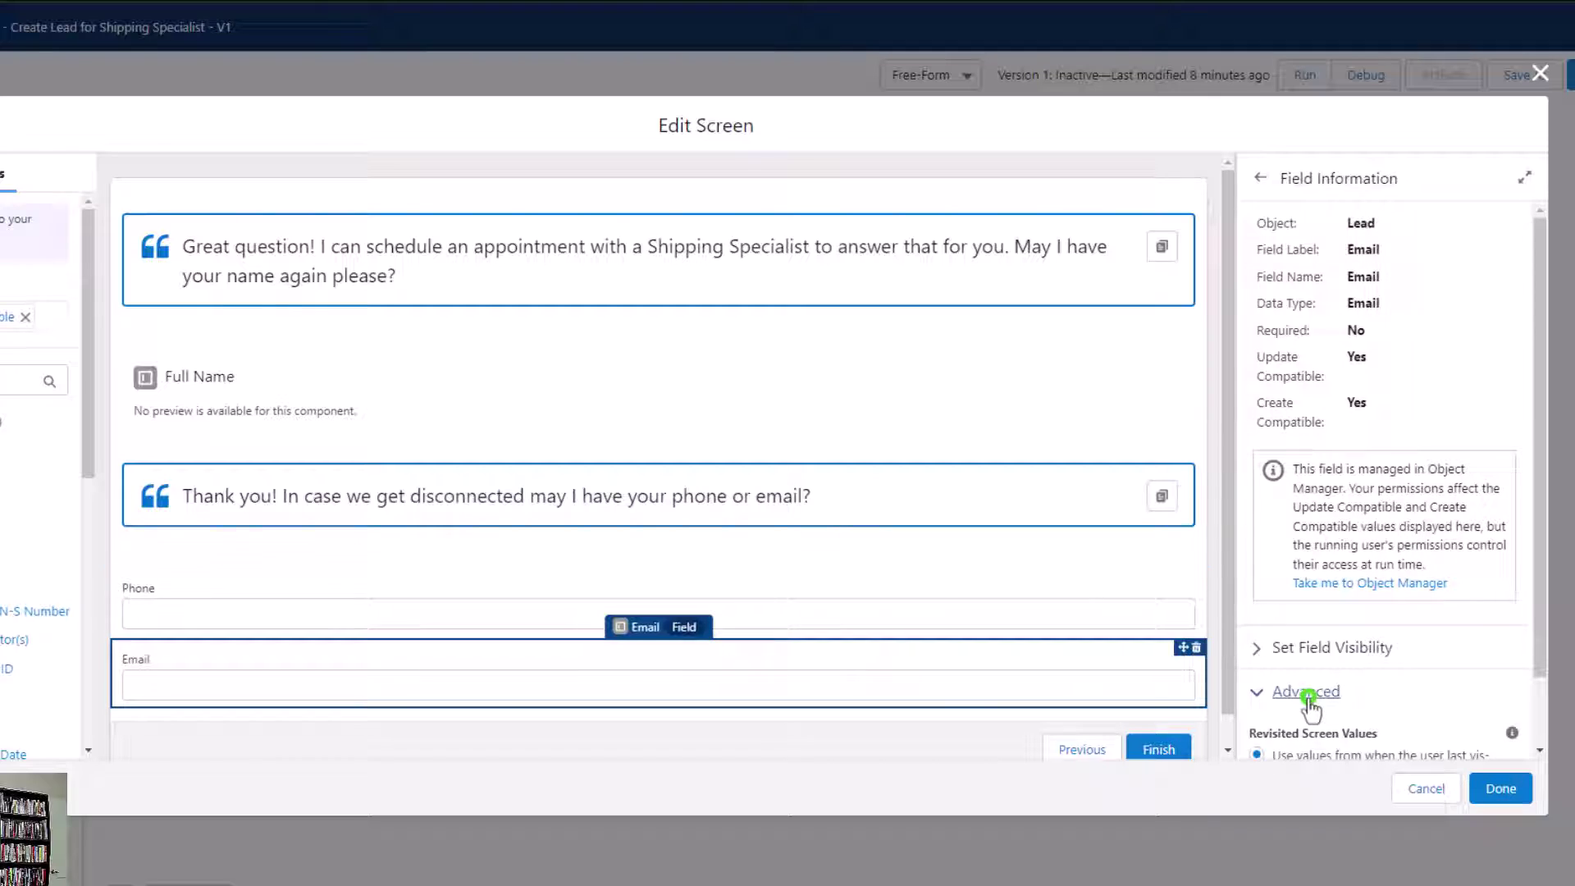
{"action": "scroll", "coordinate": [1312, 681], "scroll_direction": "down", "scroll_amount": 1}
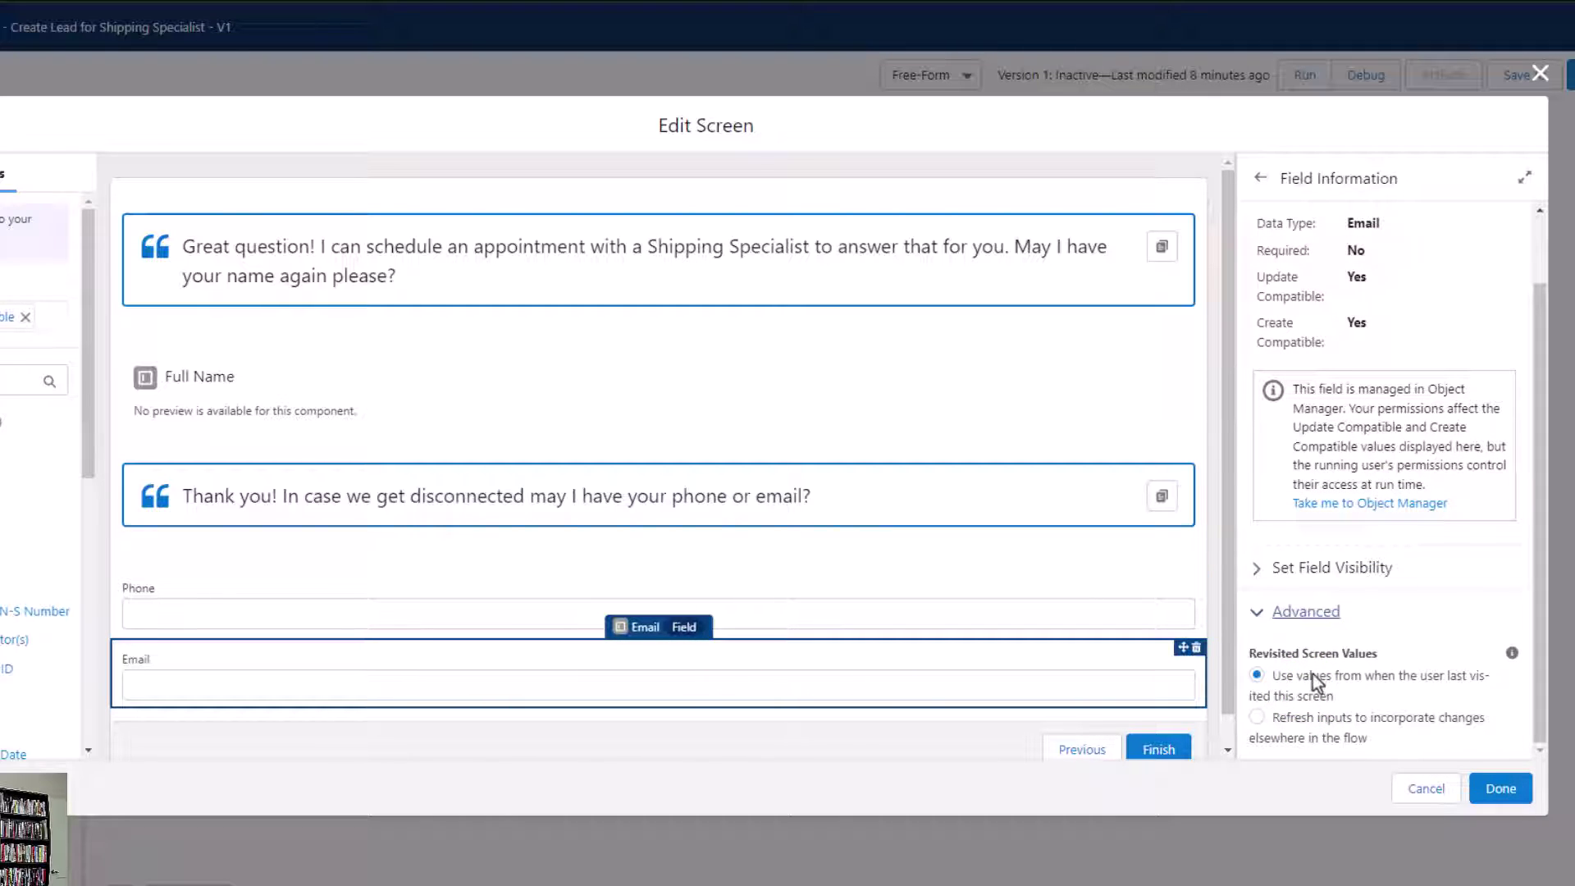
{"action": "left_click", "coordinate": [1309, 611]}
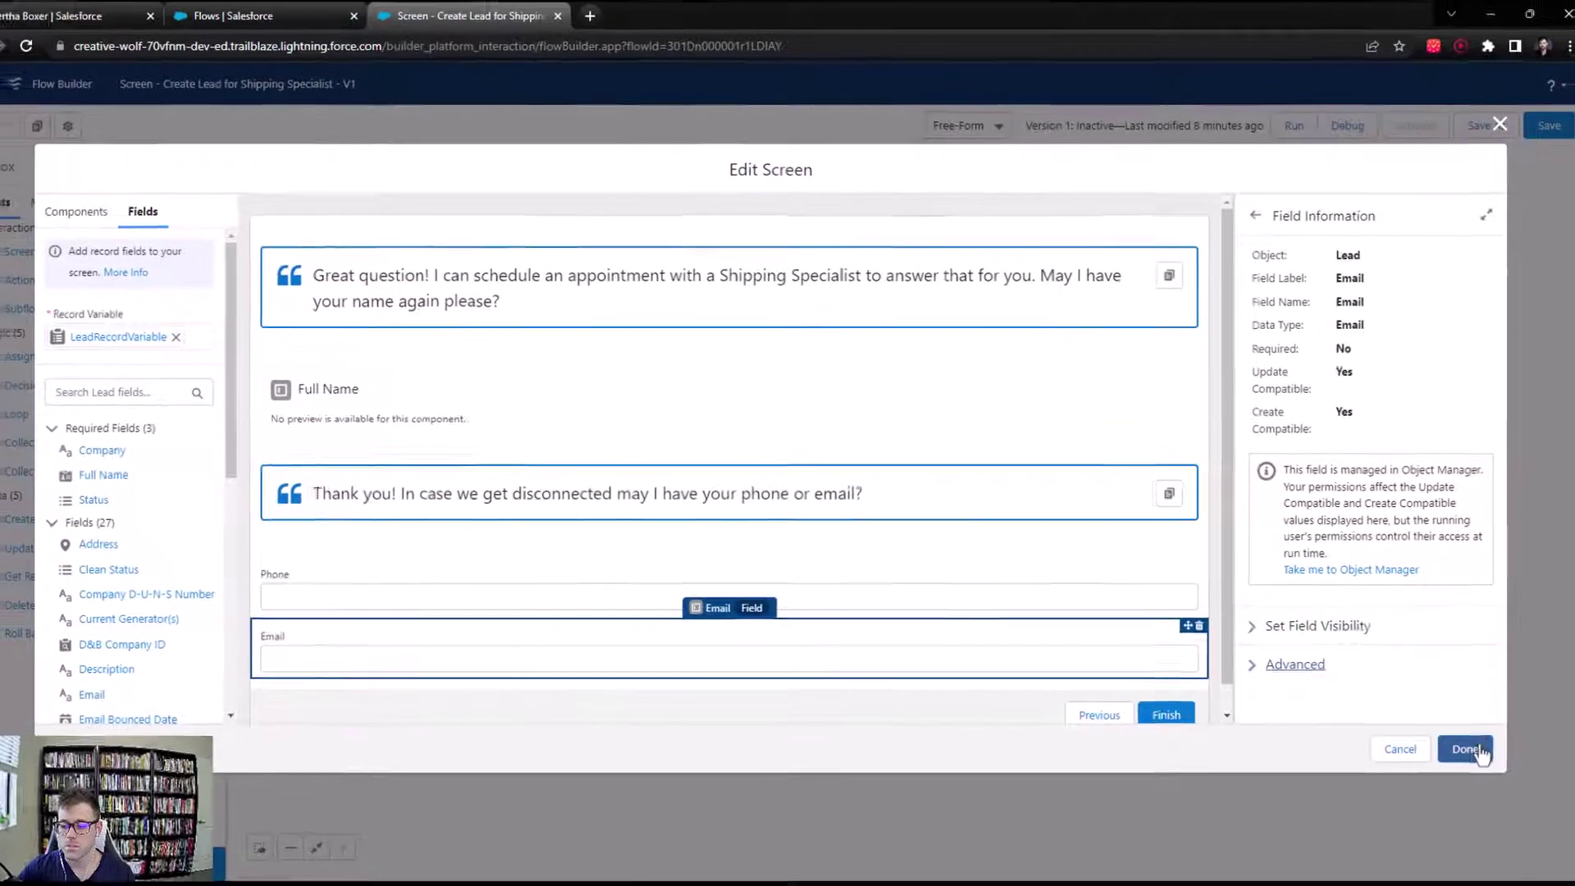
Close Edit Screen with Done and save the flow.
{"action": "left_click", "coordinate": [1497, 785]}
{"action": "left_click", "coordinate": [1569, 81]}
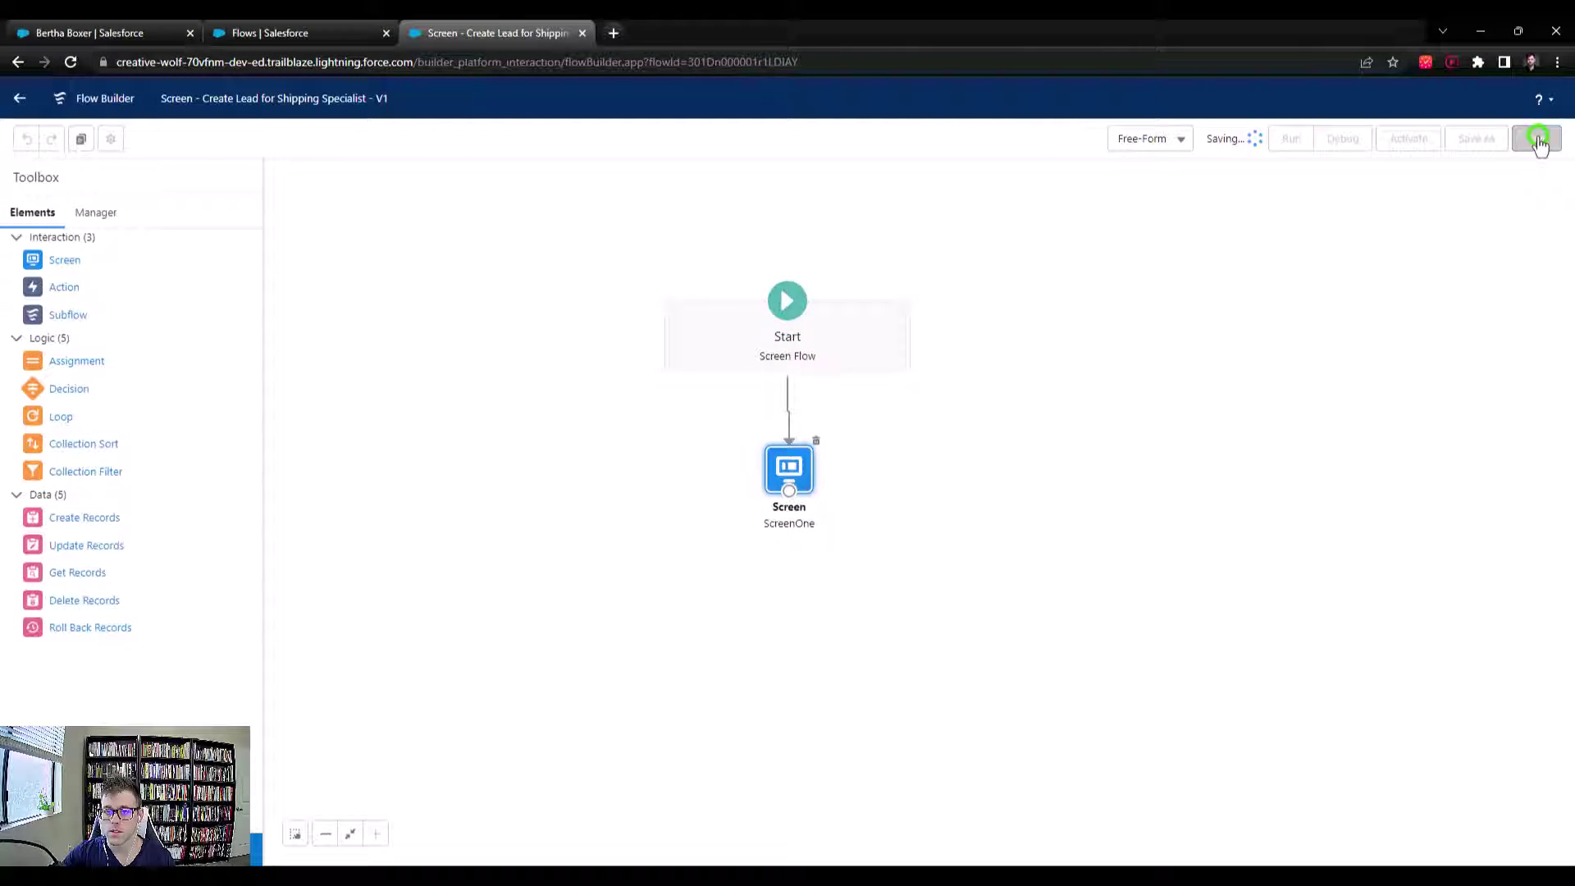